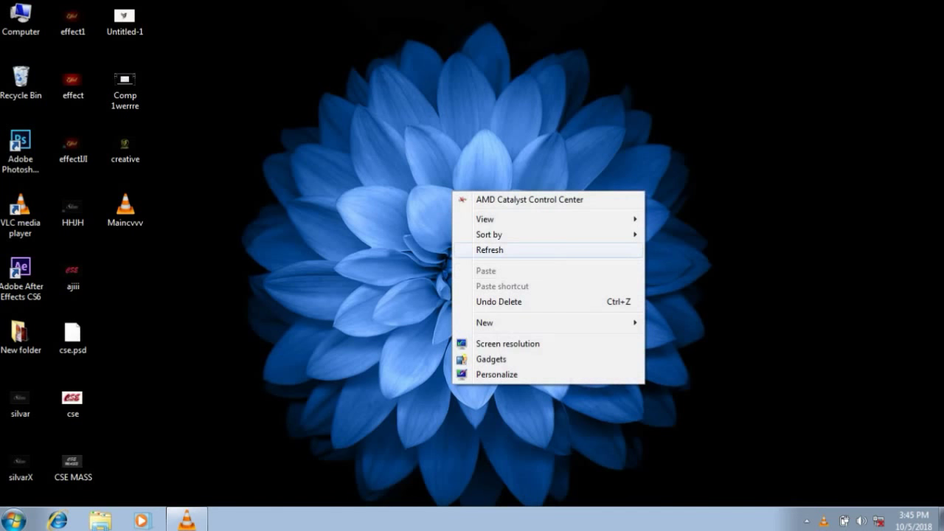
- Launch Adobe Photoshop CC from its desktop shortcut
click(489, 250)
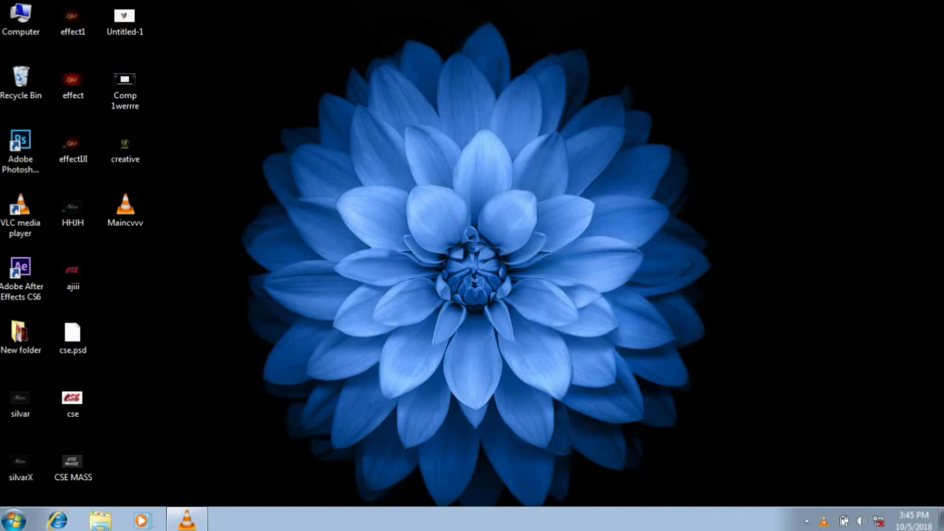
double_click(21, 155)
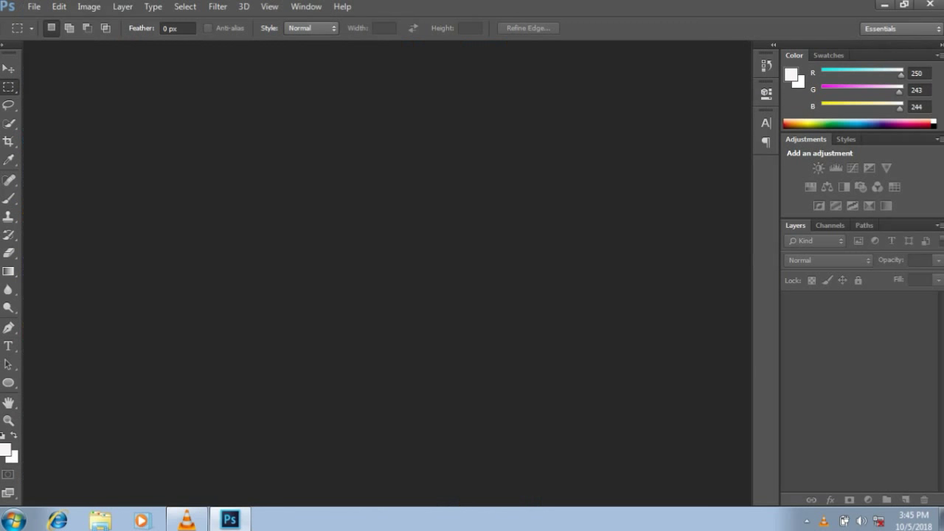
- Create a new 1366×768 document with a black background
click(34, 6)
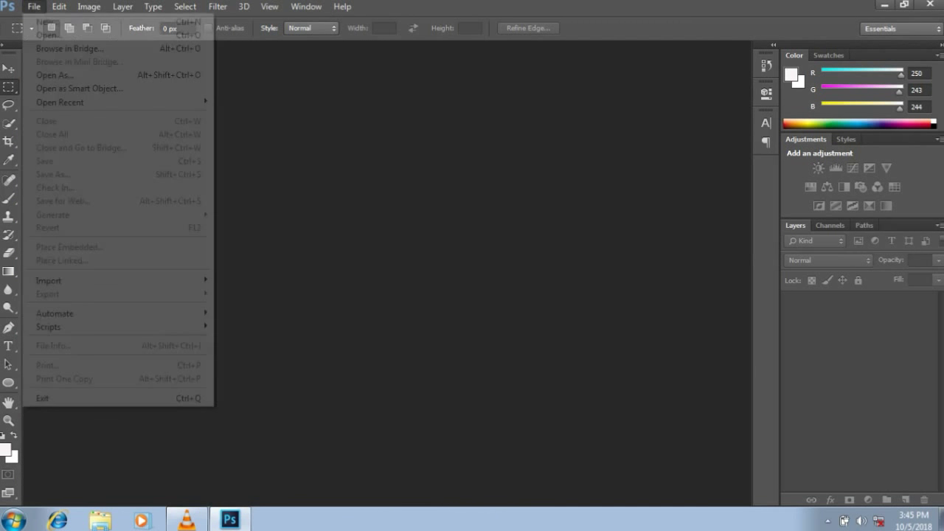
click(47, 21)
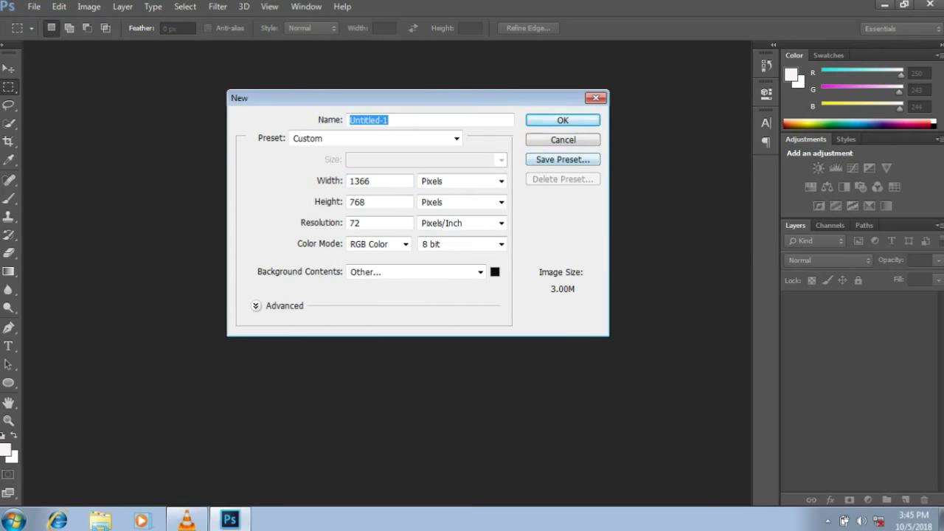
key(Return)
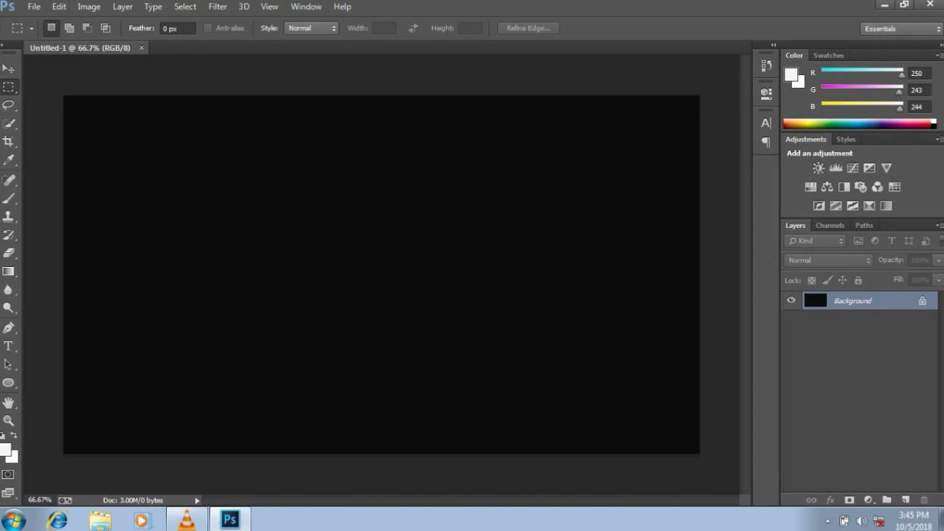
- Give Layer 0 a Bevel & Emboss with depth 1000, a multi-peak gloss contour and size 6 px
right_click(848, 300)
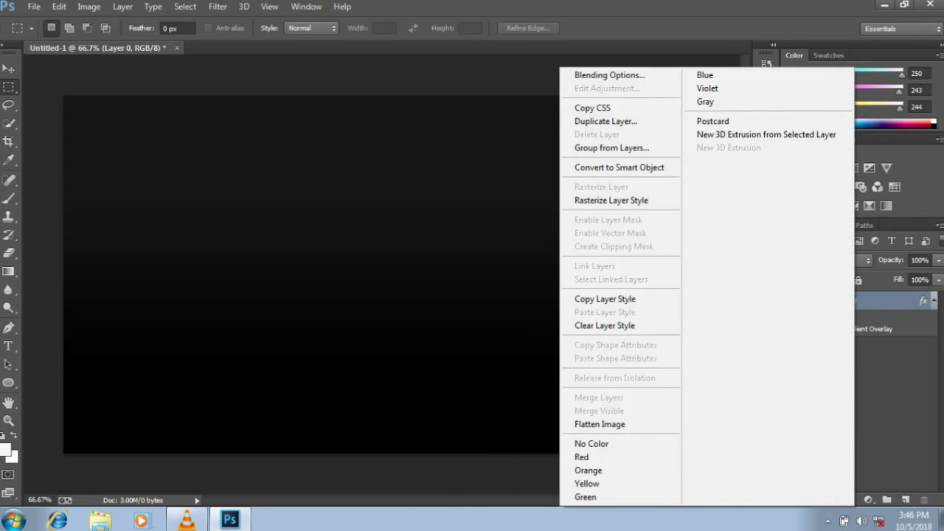
click(609, 74)
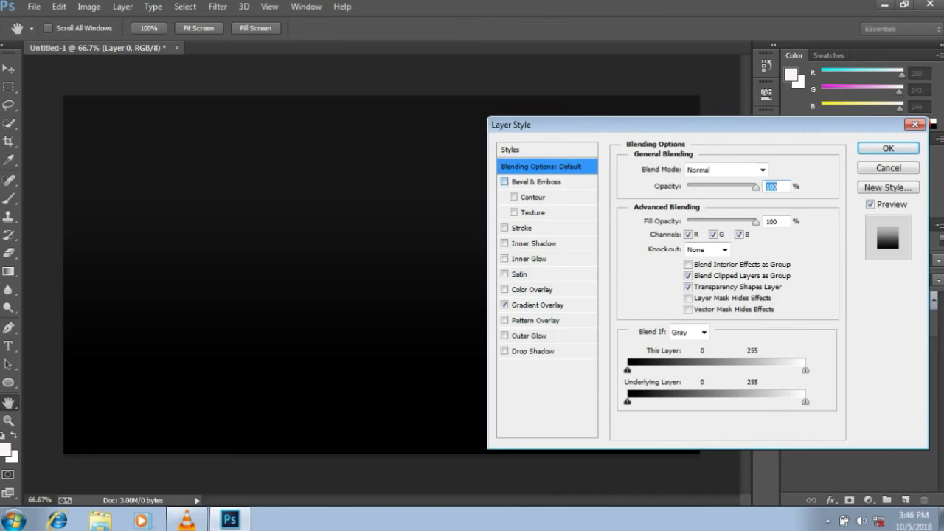
click(504, 181)
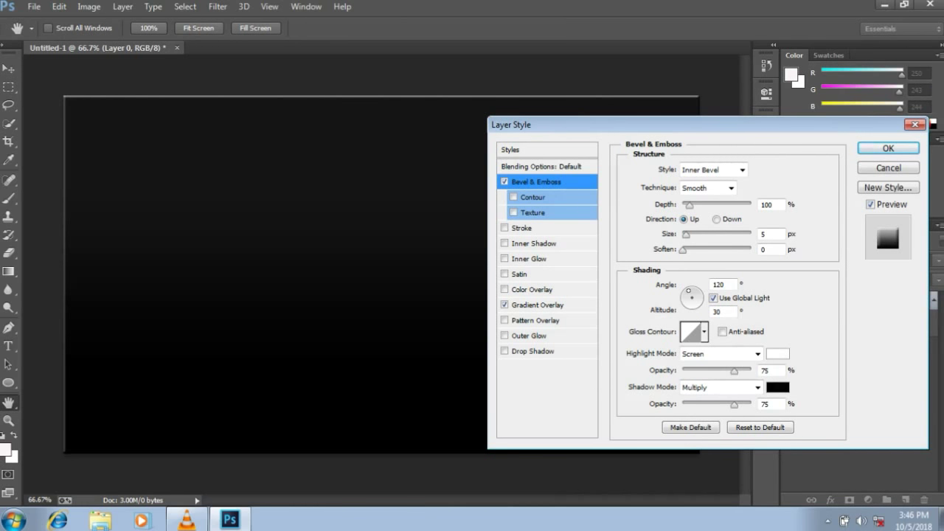
text(1000)
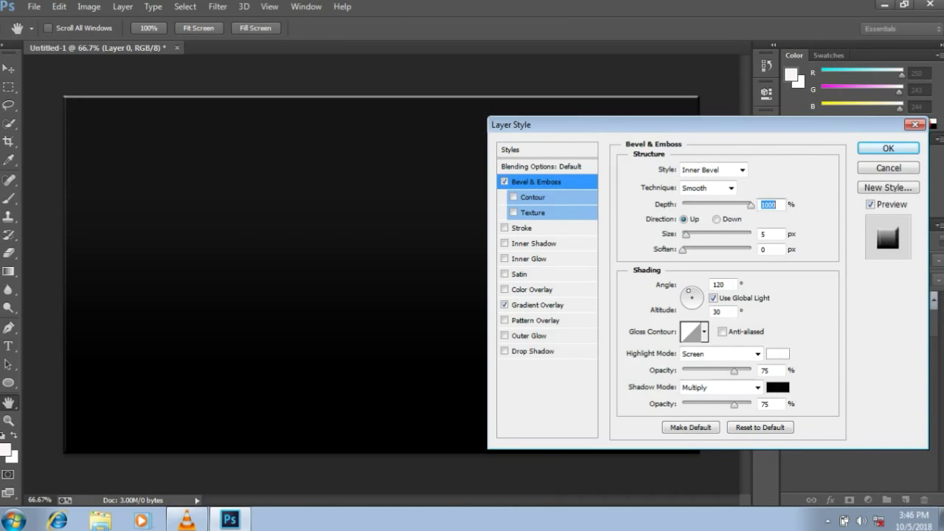
click(704, 331)
click(669, 384)
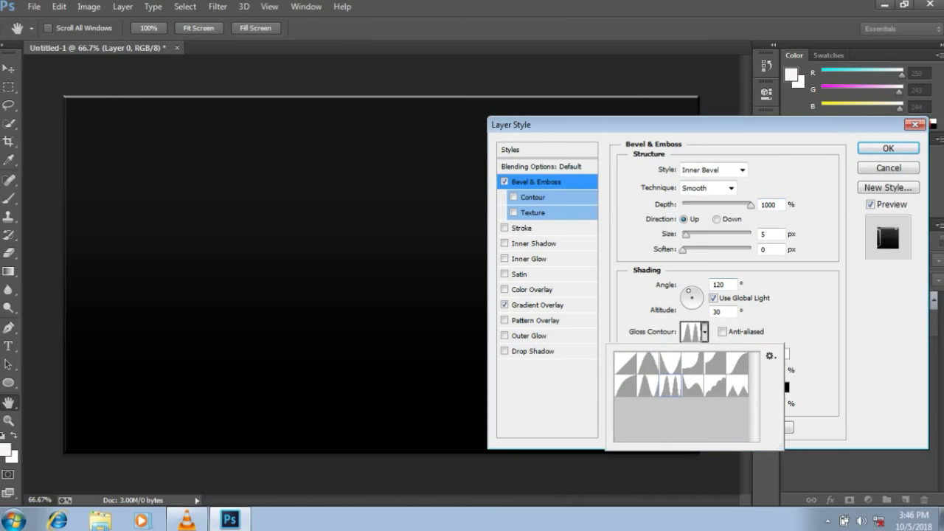
click(647, 384)
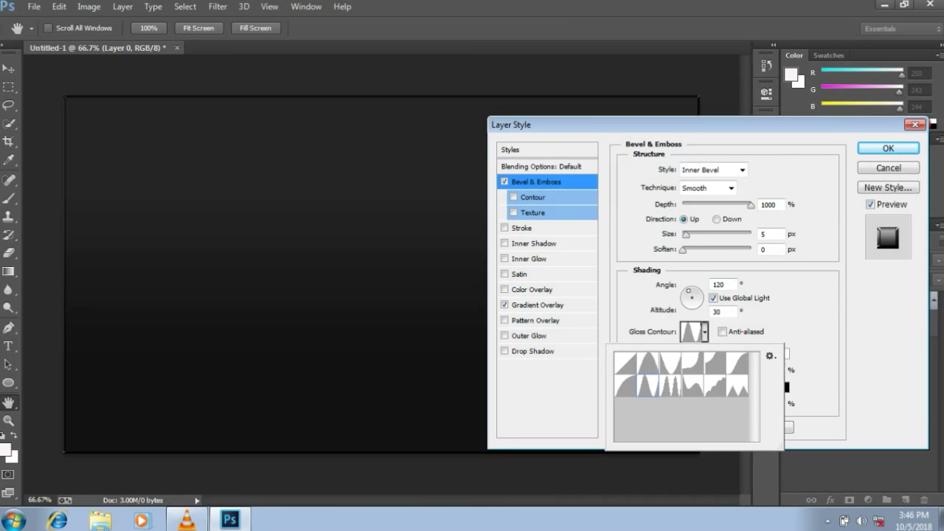
drag(686, 235, 693, 234)
key(shift+Down)
key(shift+Down)
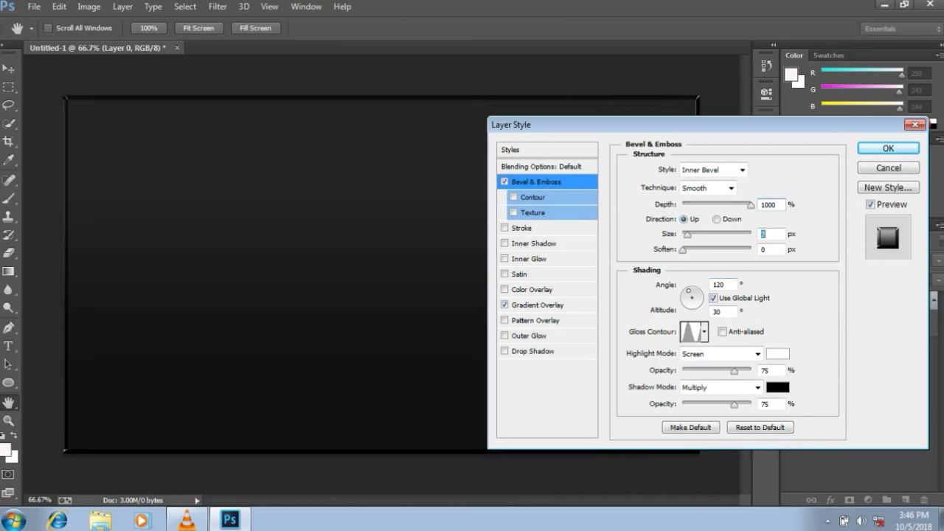
key(Down)
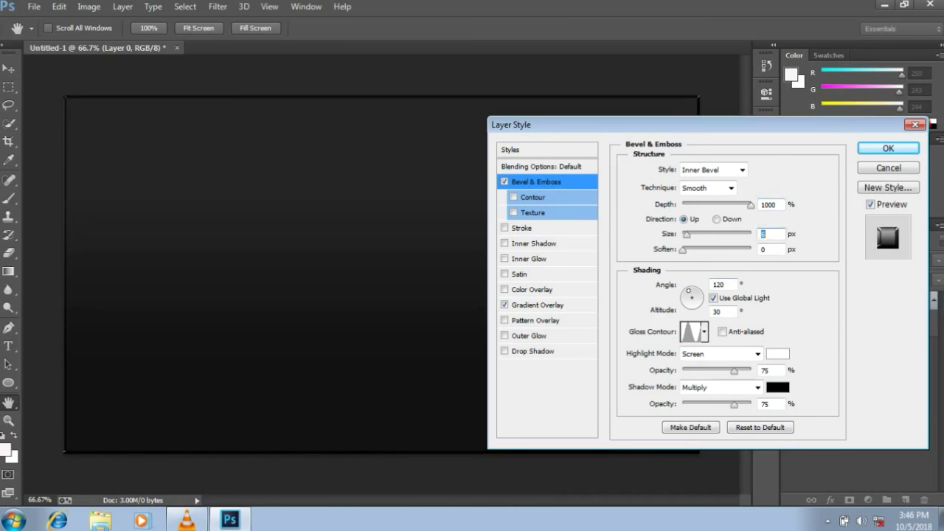
key(Return)
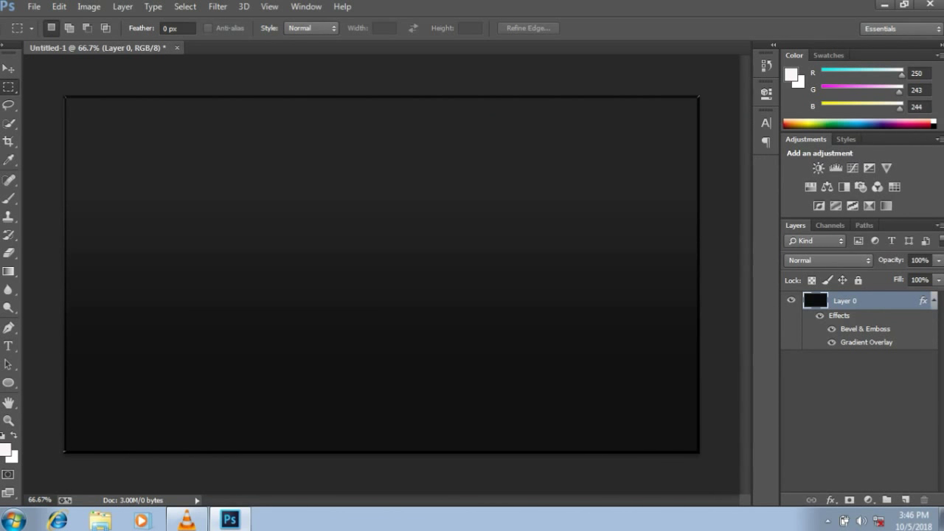
- Open Untitled-1.jpg from the Desktop and erase its white background with the Magic Eraser
key(ctrl+o)
click(53, 93)
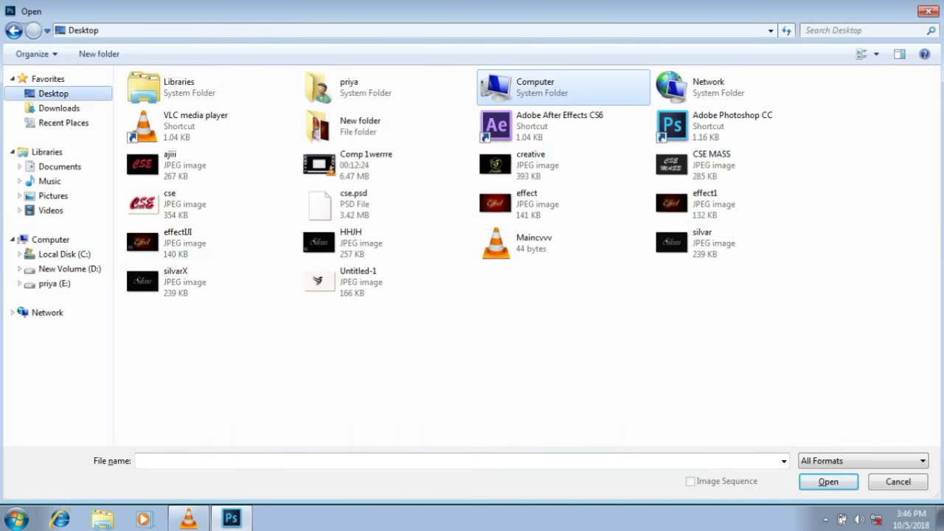
double_click(319, 281)
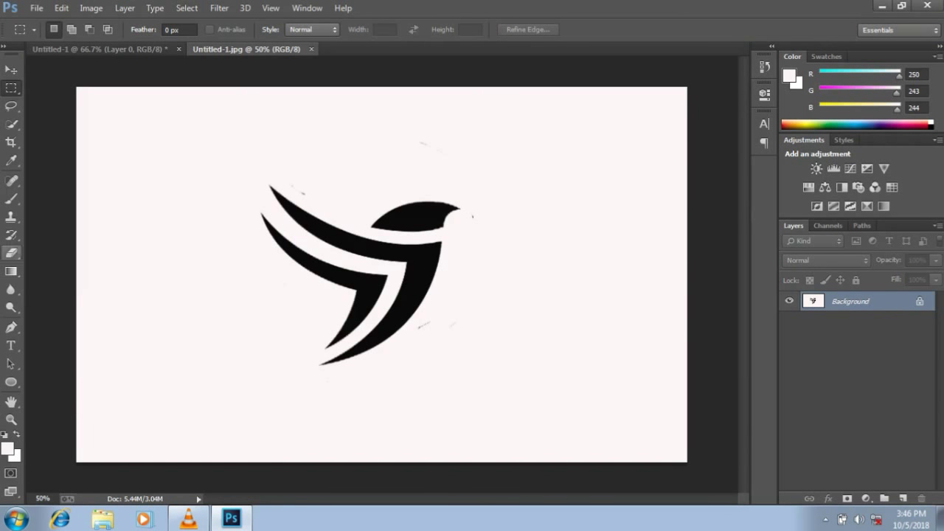
mouse_move(11, 252)
mouse_down()
mouse_move(81, 263)
mouse_move(81, 277)
mouse_up()
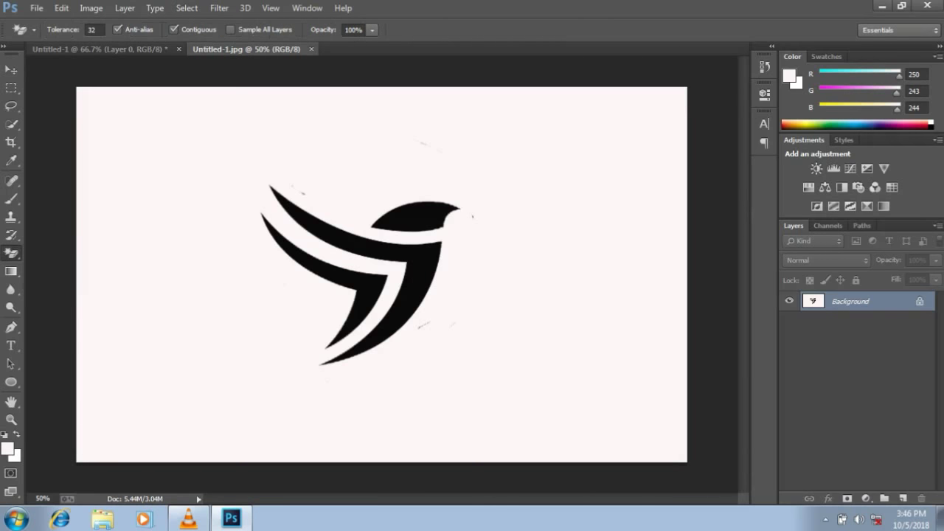
click(184, 184)
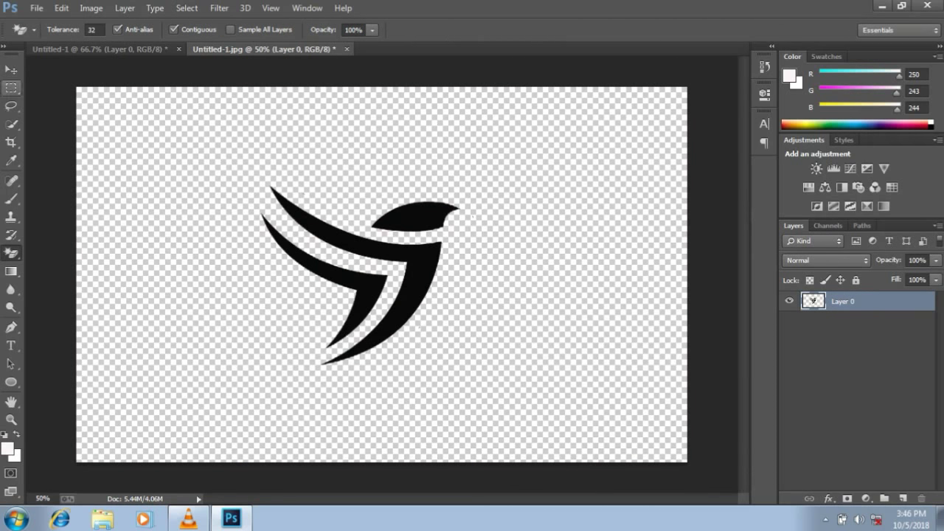
- Drag the bird logo onto the dark Untitled-1 canvas and erase its stray specks with the Eraser
key(v)
drag(366, 255, 103, 49)
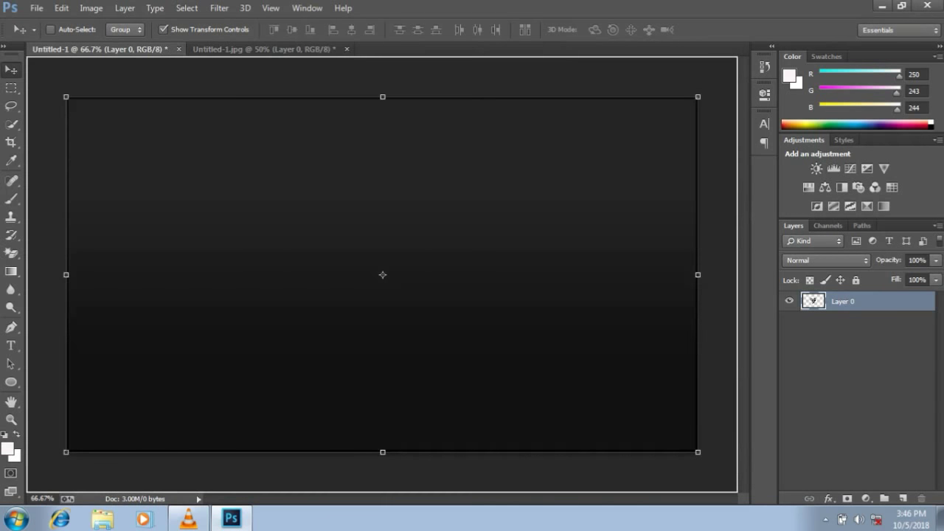
mouse_move(103, 49)
mouse_down()
mouse_move(446, 234)
mouse_move(441, 250)
mouse_up()
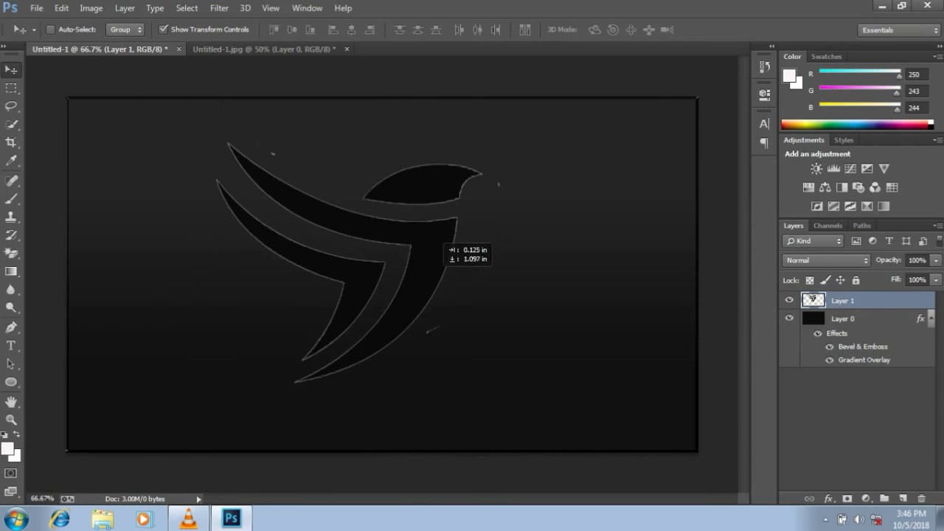
click(11, 252)
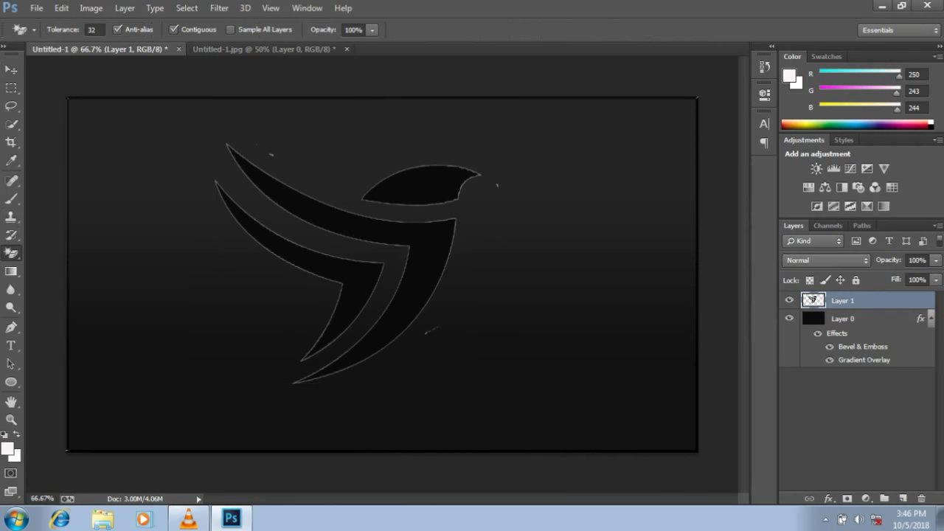
right_click(11, 252)
click(52, 252)
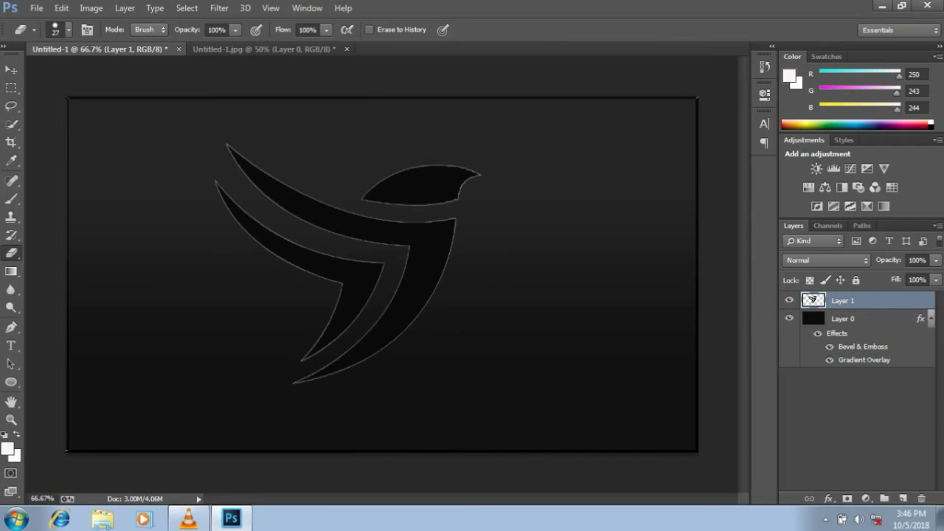
click(11, 69)
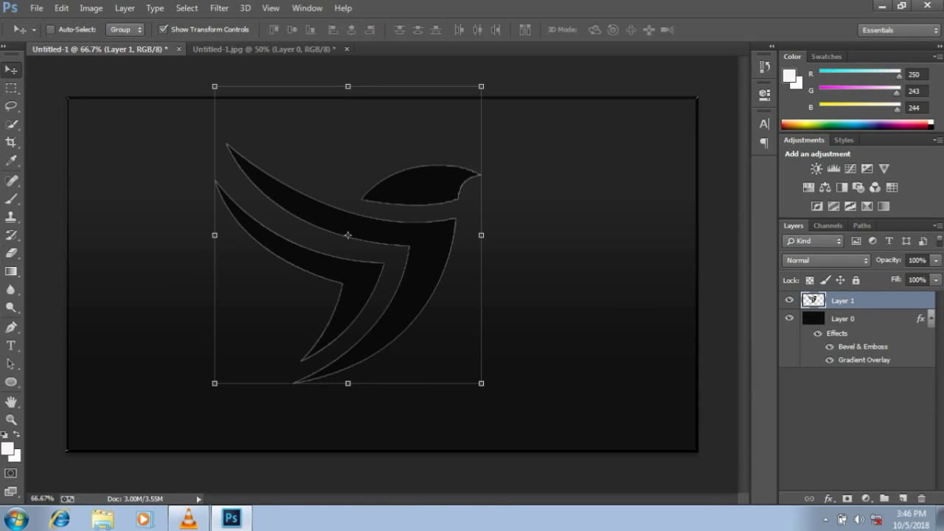
- Give Layer 1 a bright yellow (fff000) Color Overlay
right_click(848, 300)
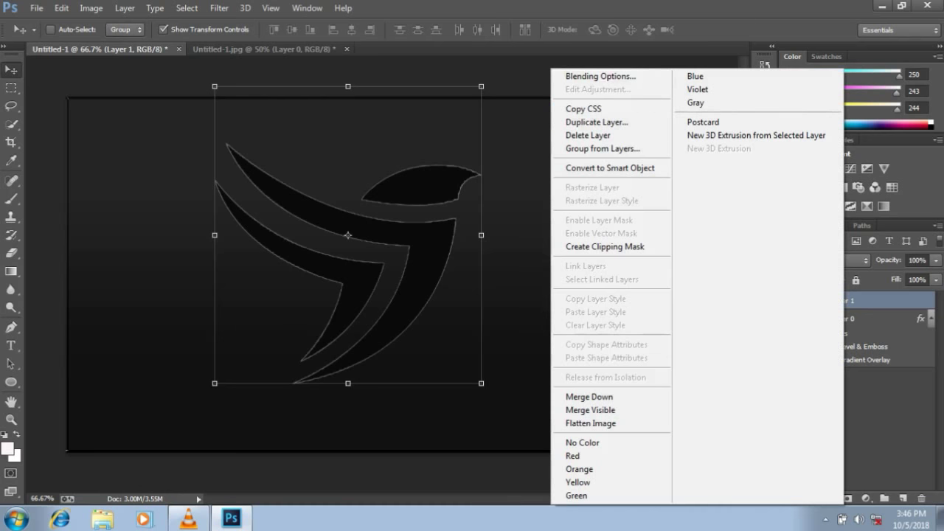
click(582, 76)
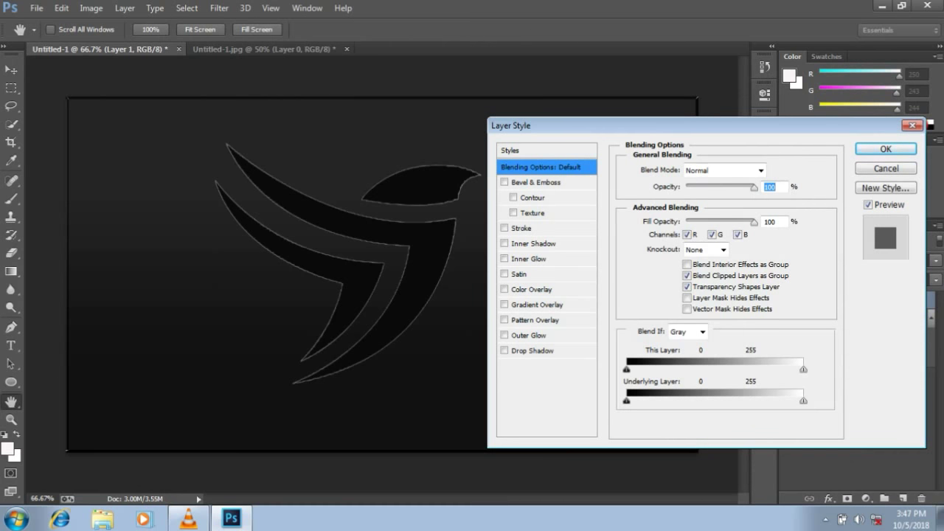
click(531, 289)
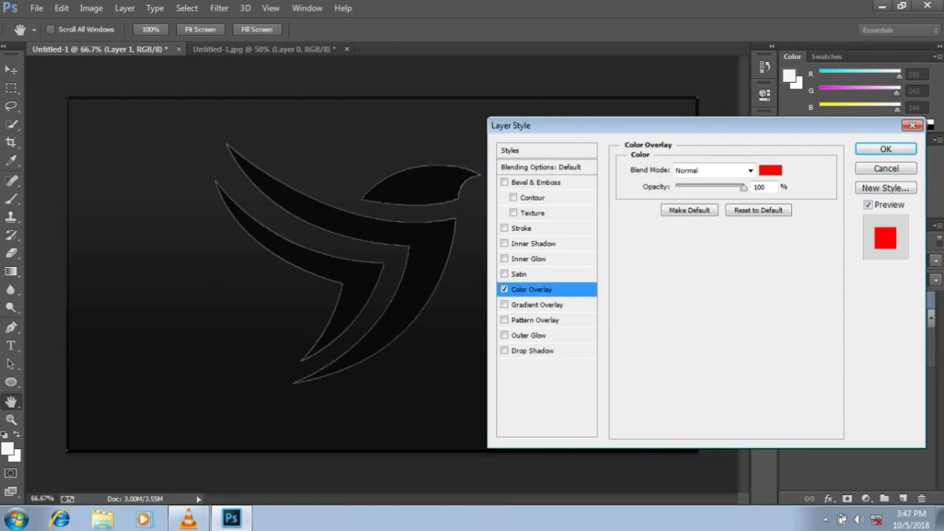
click(774, 169)
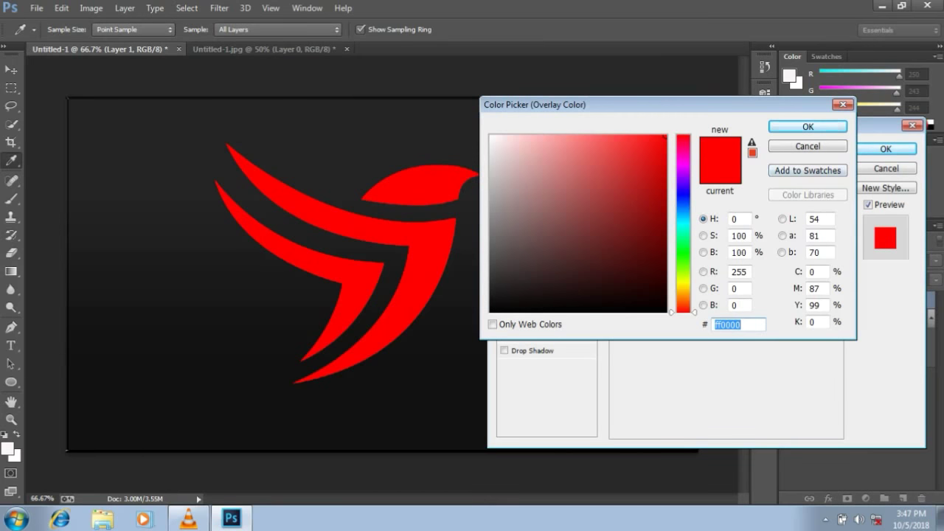
text(ffd800)
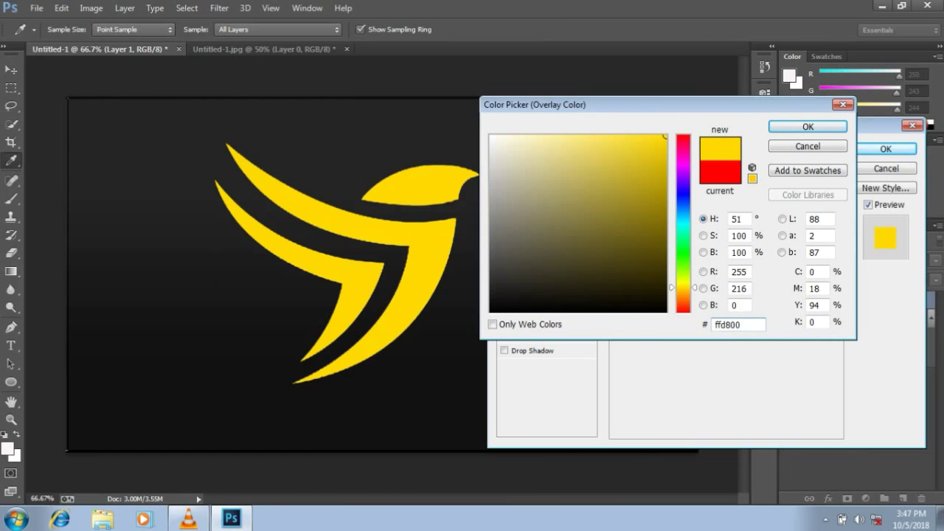
text(ff9c00ffd200ffee00)
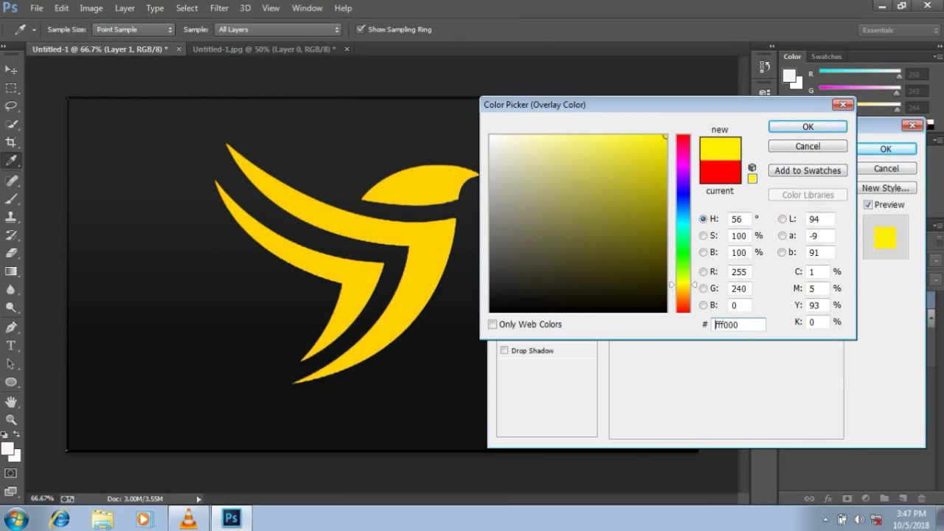
text(ffd200)
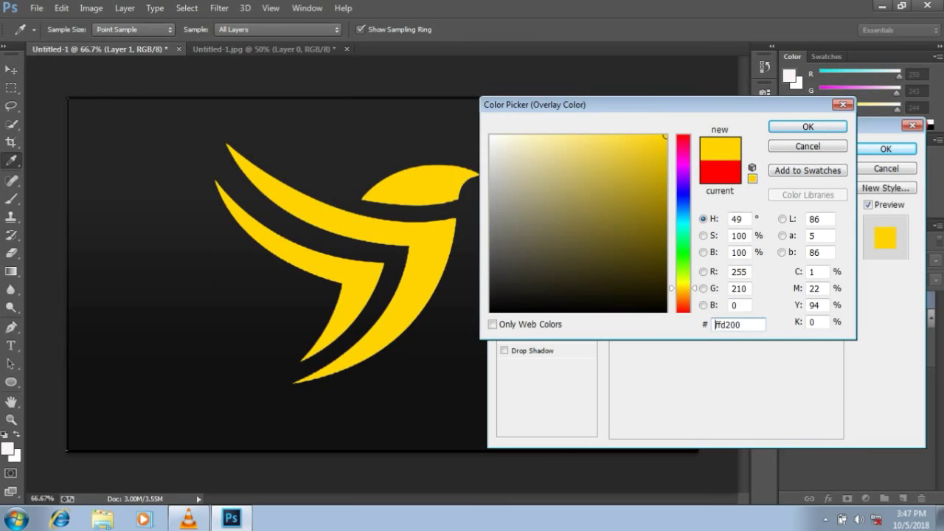
text(fff6000)
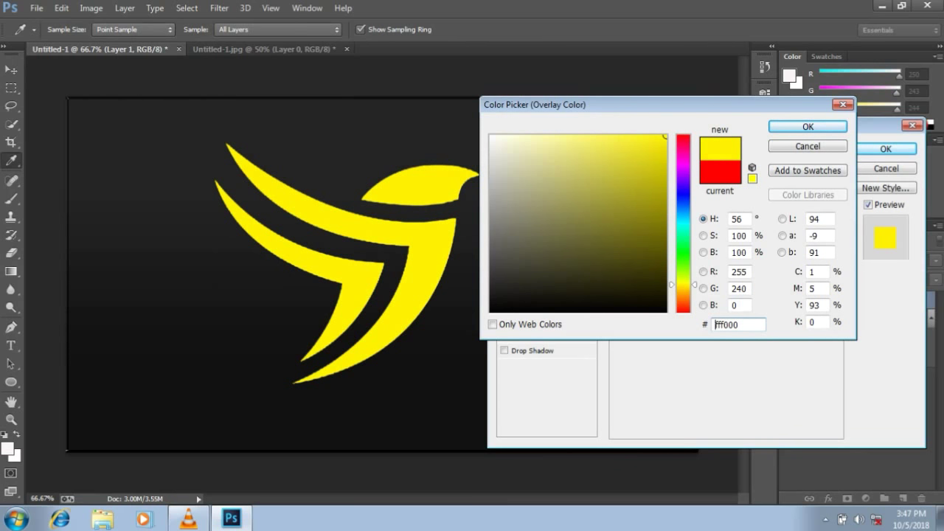
key(Return)
click(535, 182)
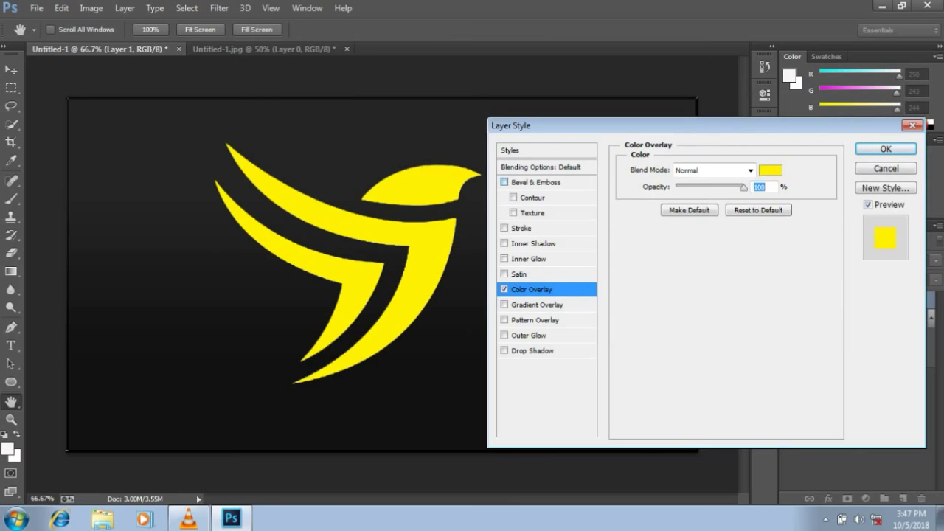
- Set the bird's bevel to 1000% depth, ringed gloss contour, 13 px size, 100 highlight and shadow opacity
drag(687, 205, 749, 204)
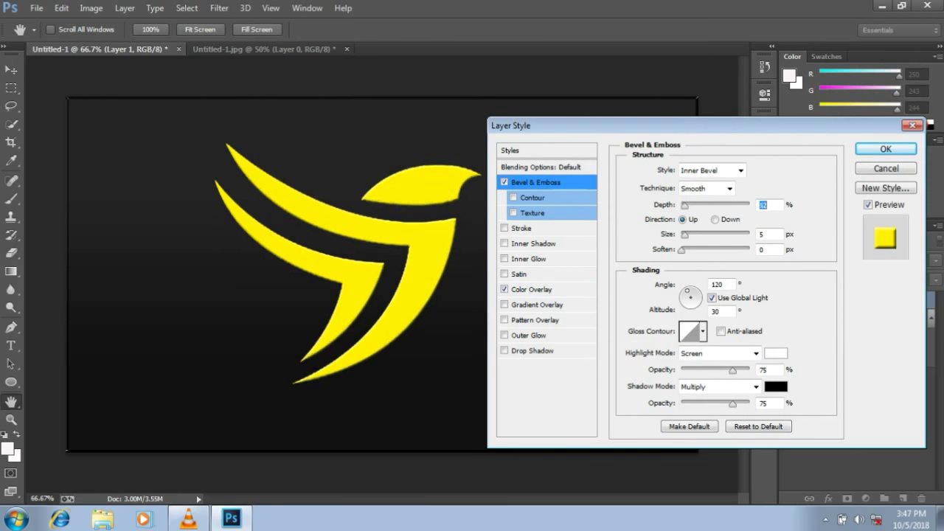
click(703, 331)
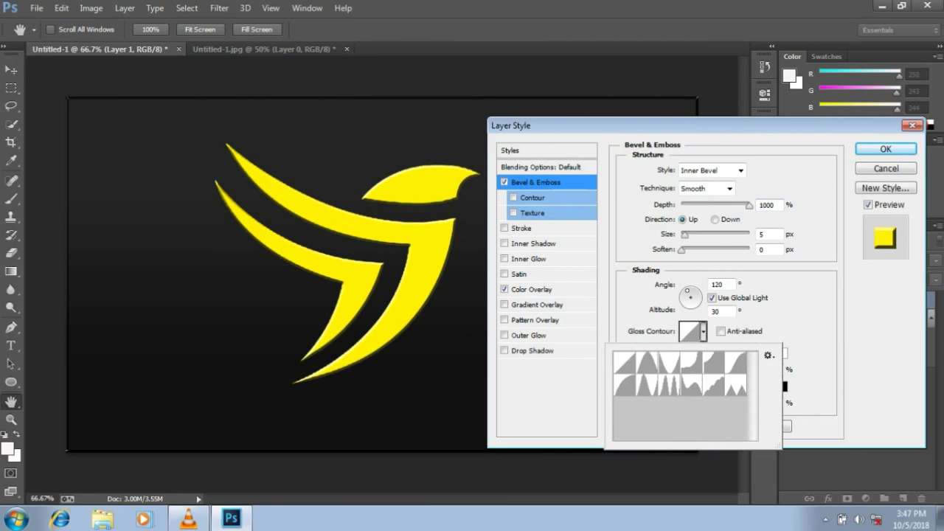
click(645, 384)
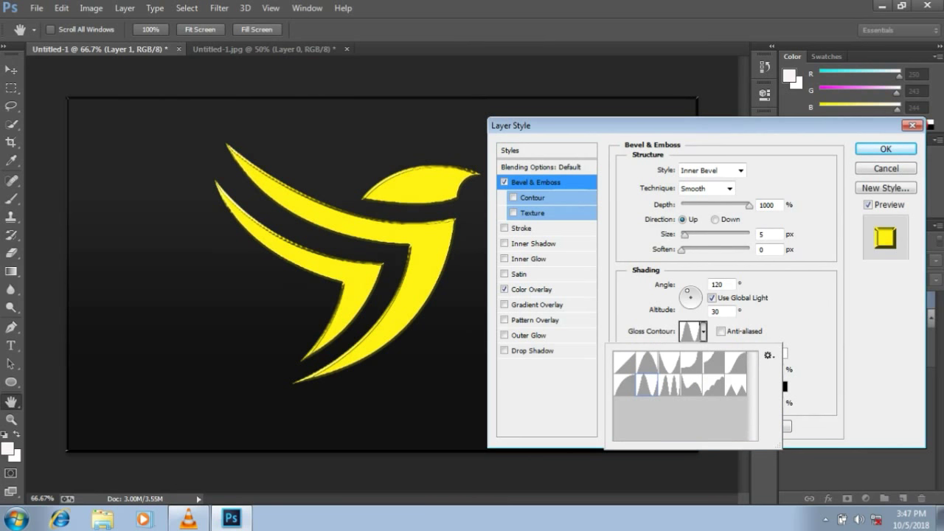
key(Escape)
drag(685, 234, 689, 234)
key(Down)
key(Down)
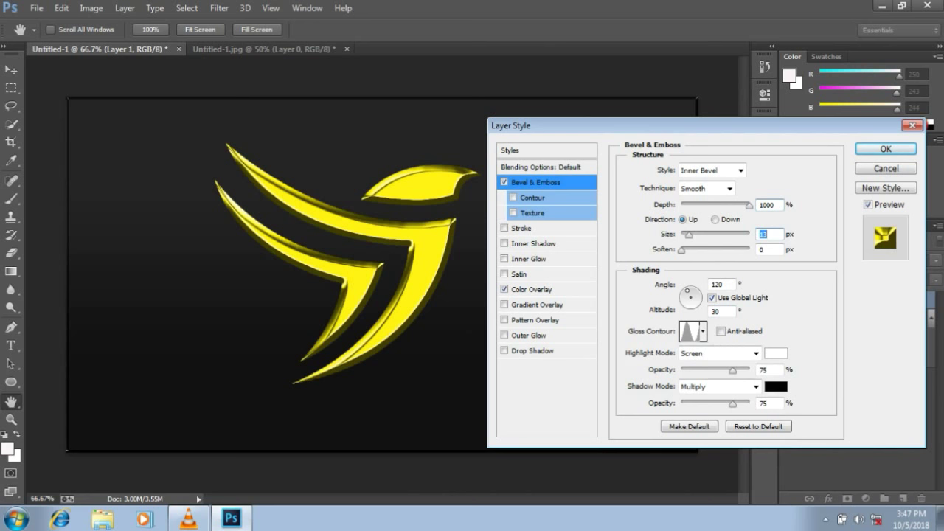
click(764, 370)
key(shift+Up)
key(shift+Up)
key(shift+Up)
click(764, 402)
key(shift+Up)
key(shift+Up)
key(shift+Up)
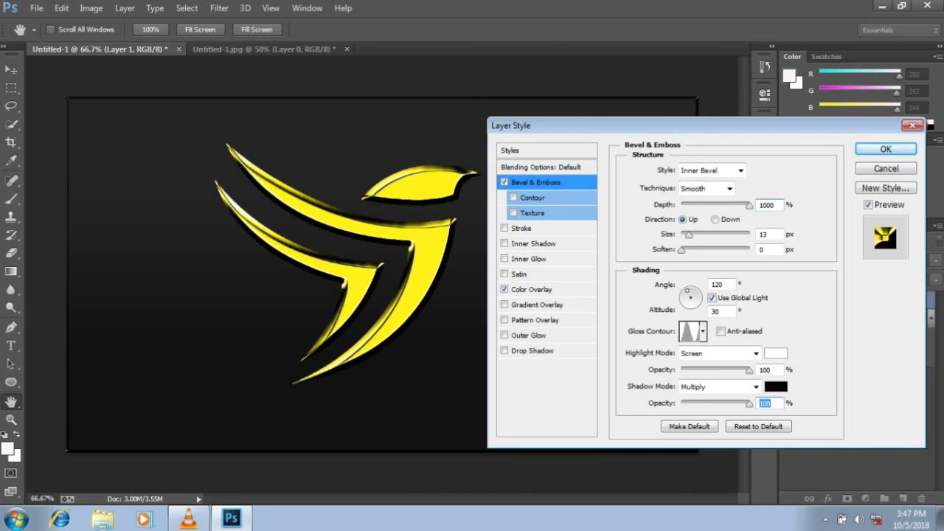
- Add an Inner Shadow and a Drop Shadow to the bird and apply the style
click(504, 243)
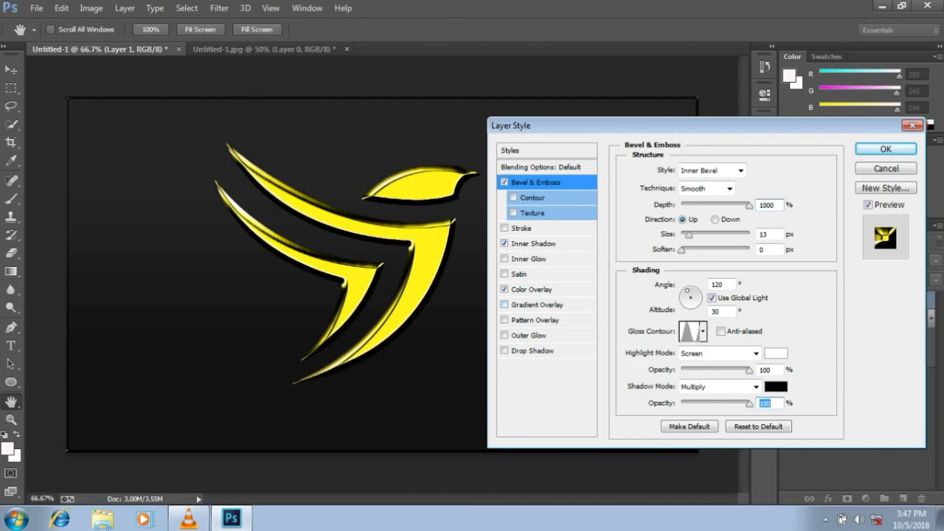
click(504, 335)
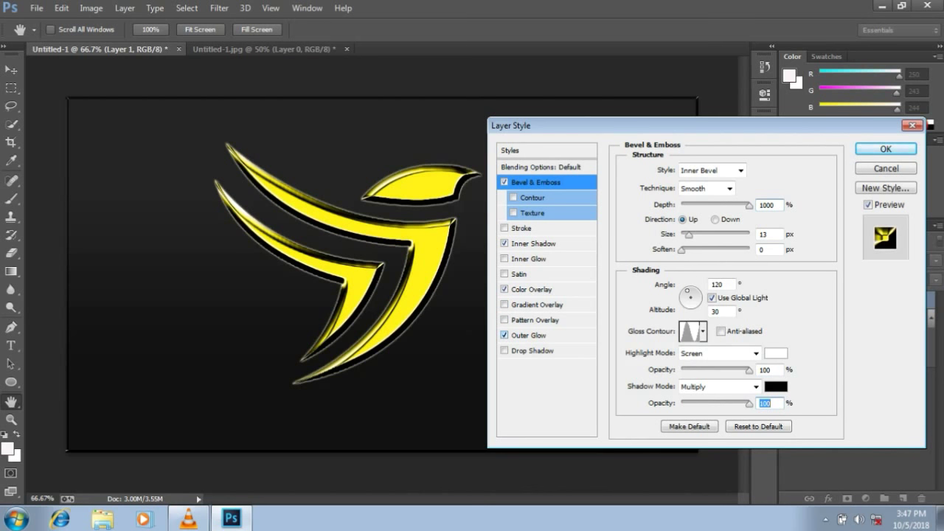
click(504, 335)
click(504, 350)
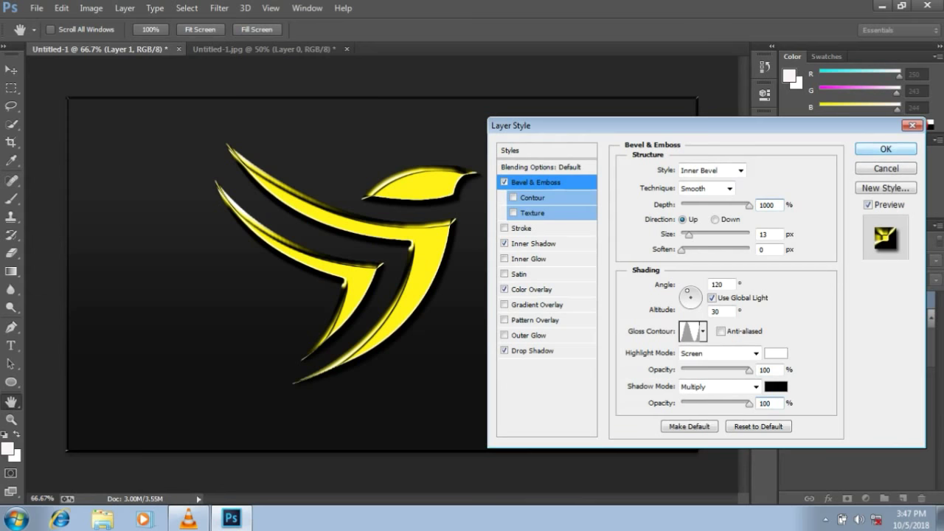
click(885, 149)
- Scale the bird logo down and move it right and down toward the canvas centre
key(v)
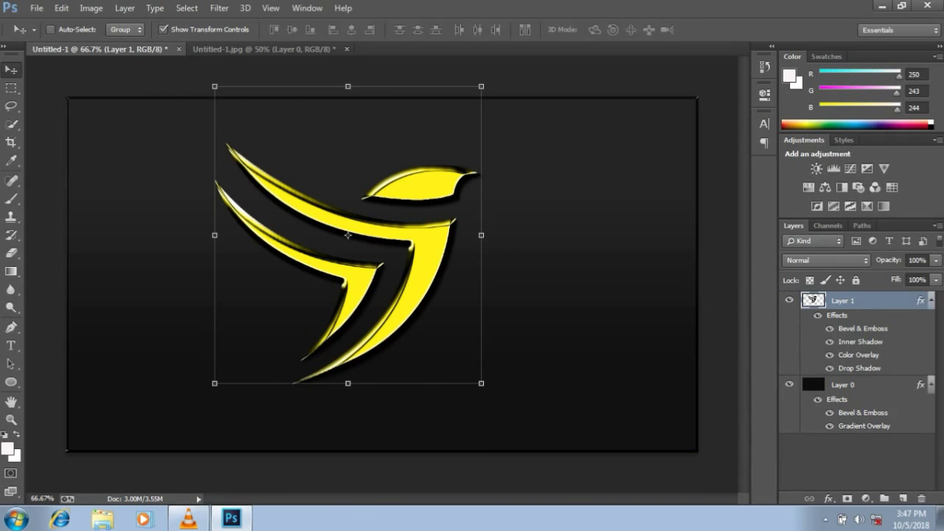
drag(481, 383, 437, 356)
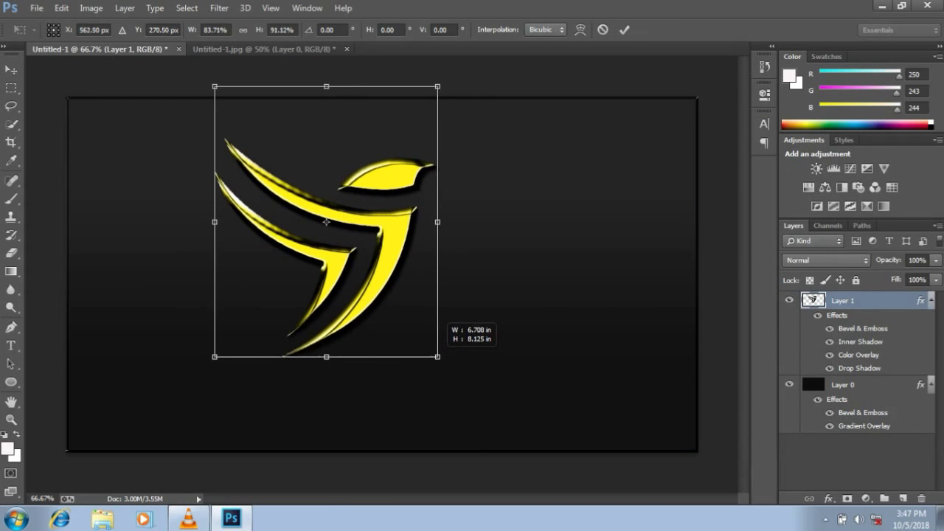
drag(438, 356, 436, 354)
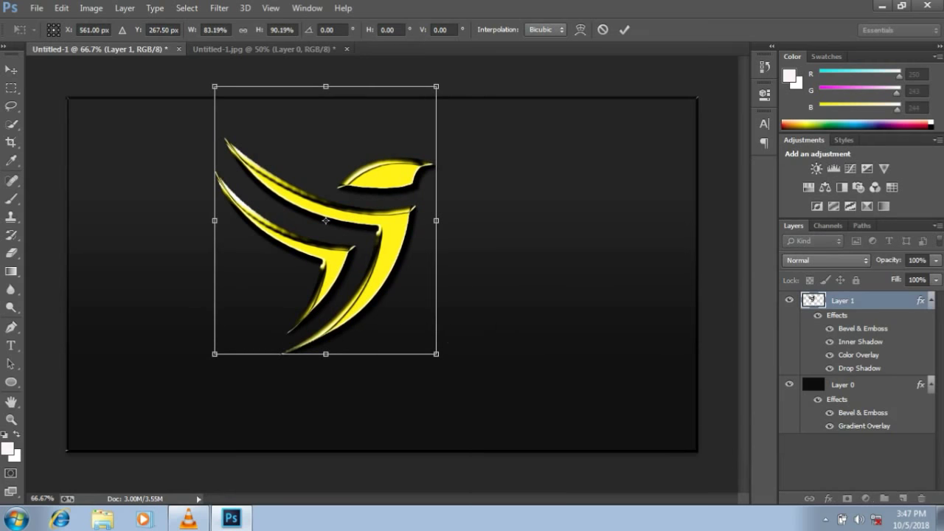
drag(399, 239, 448, 260)
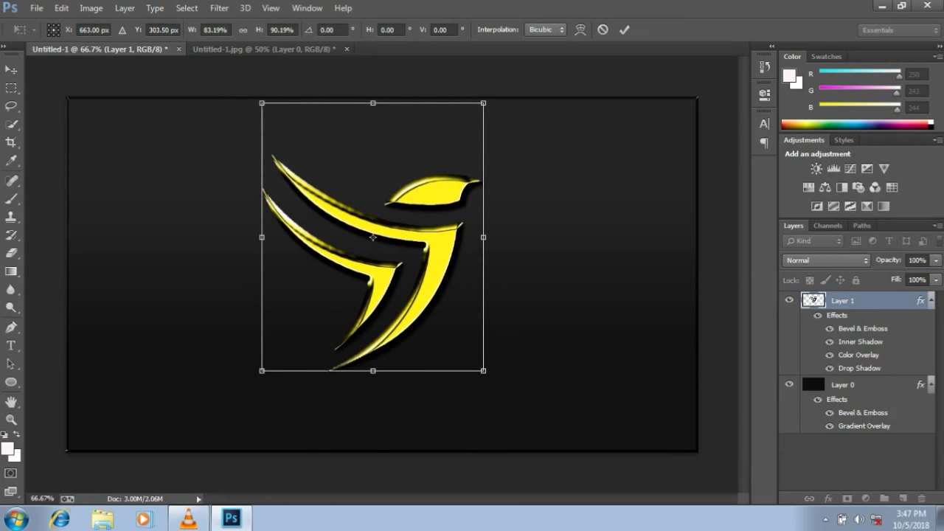
drag(483, 370, 466, 352)
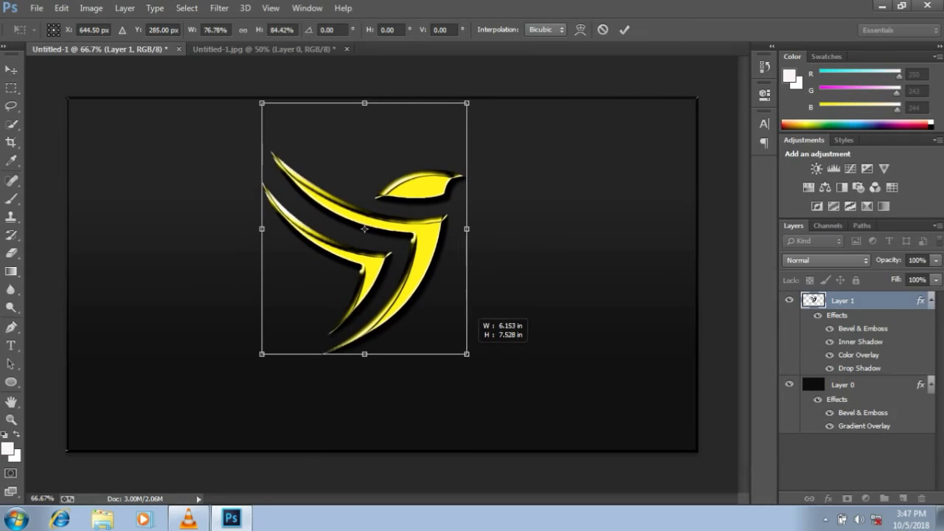
key(Return)
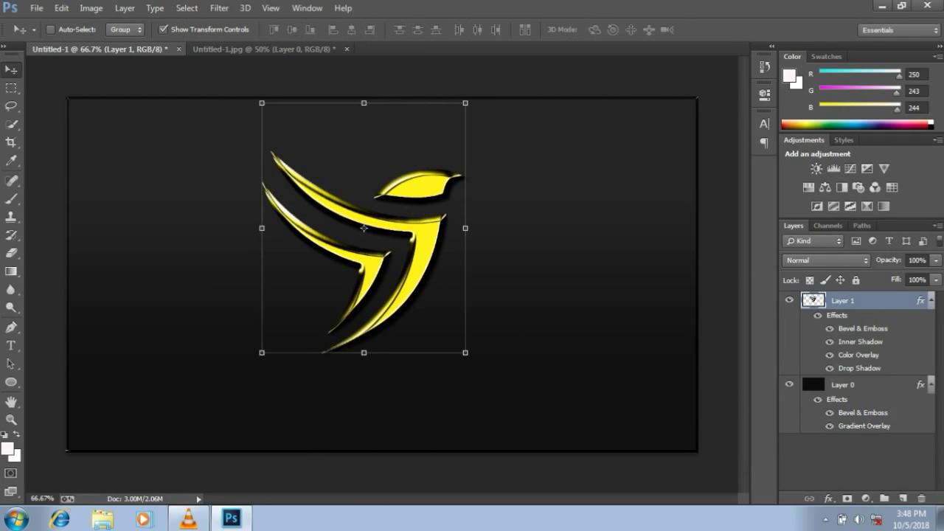
drag(414, 223, 415, 227)
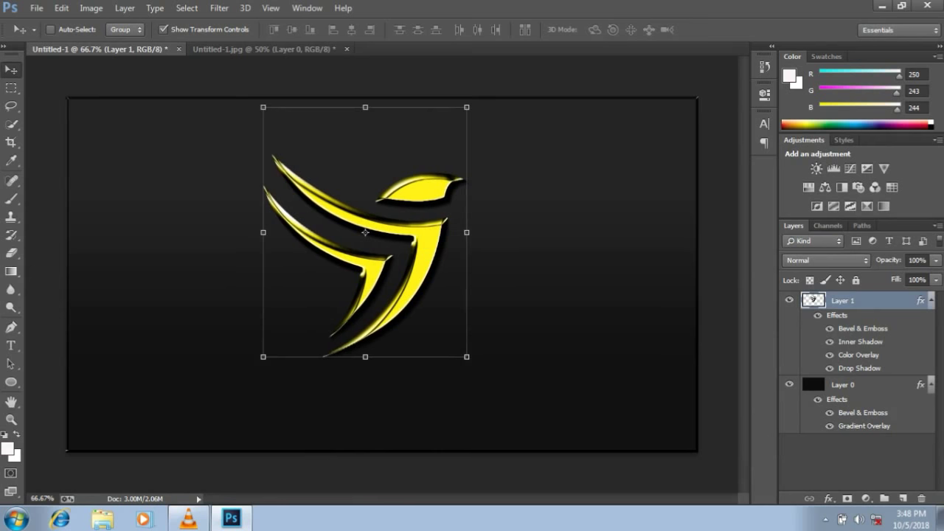
- Draw a 650 × 650 px ellipse and drag it up-left over the bird logo
key(u)
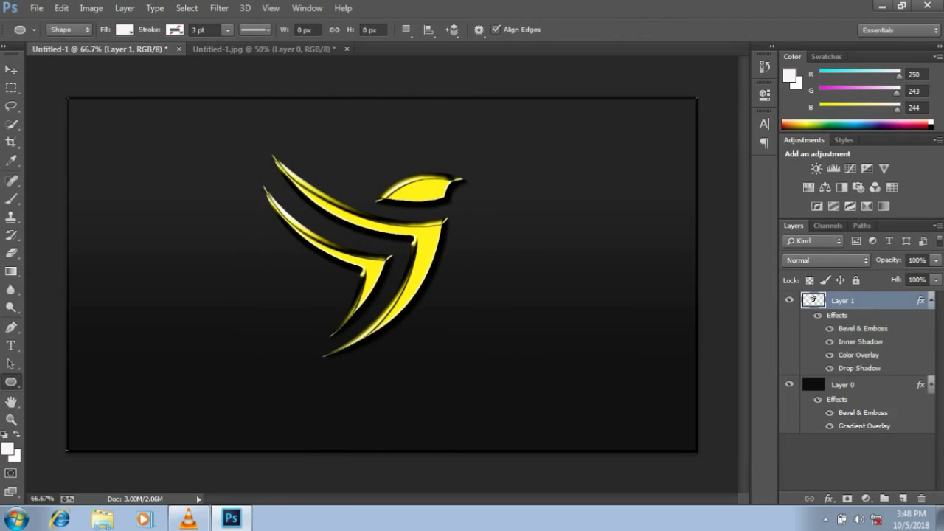
click(432, 188)
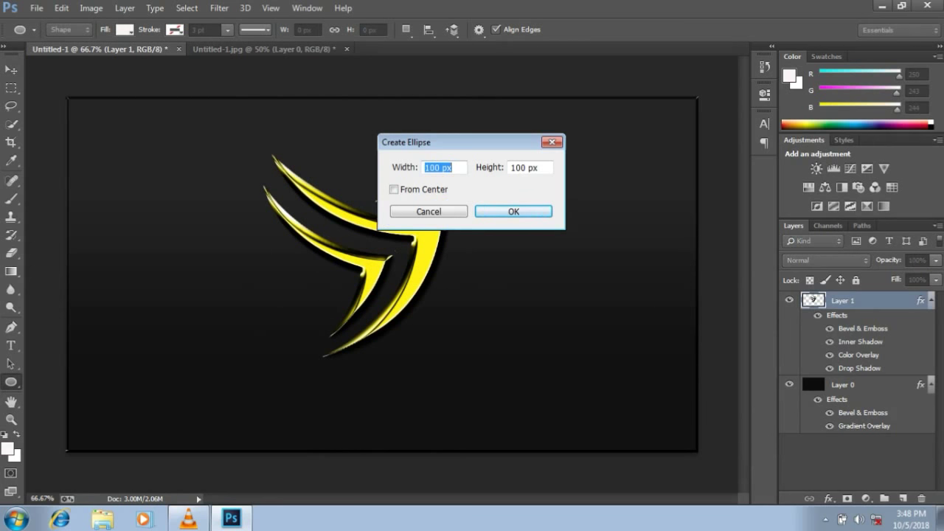
click(433, 167)
key(BackSpace)
key(BackSpace)
text(650)
key(Delete)
click(518, 167)
key(BackSpace)
key(BackSpace)
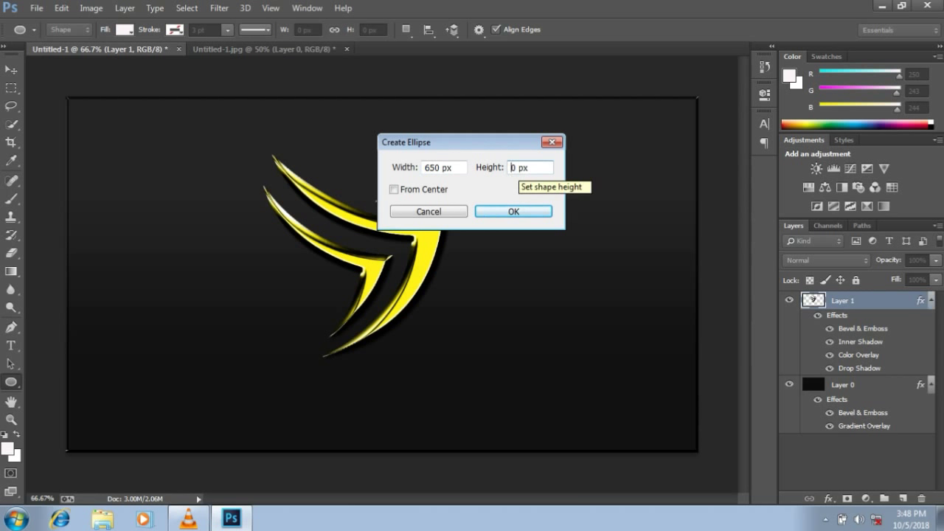
text(65)
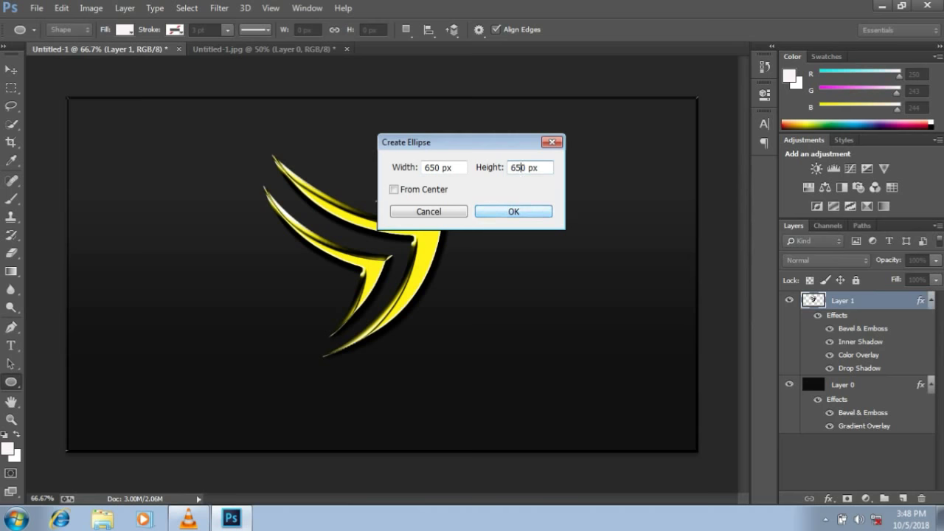
key(Return)
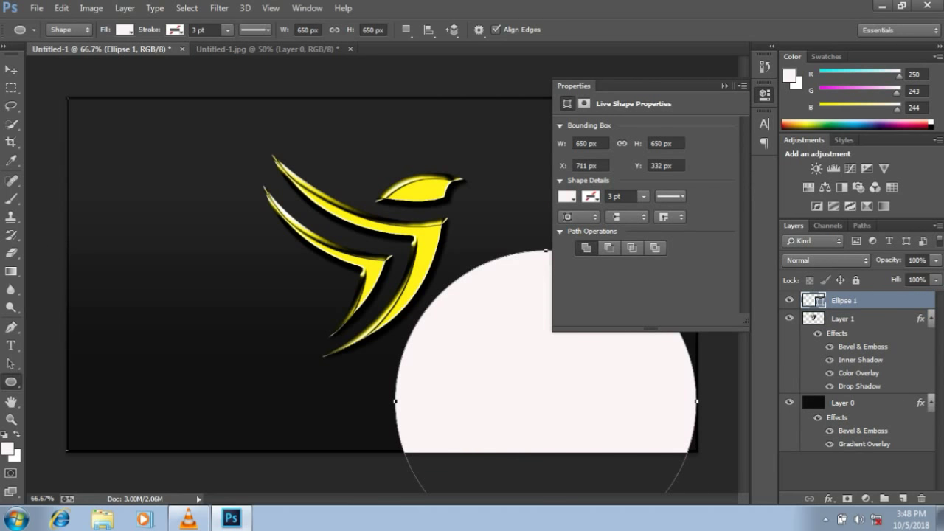
drag(571, 333, 400, 189)
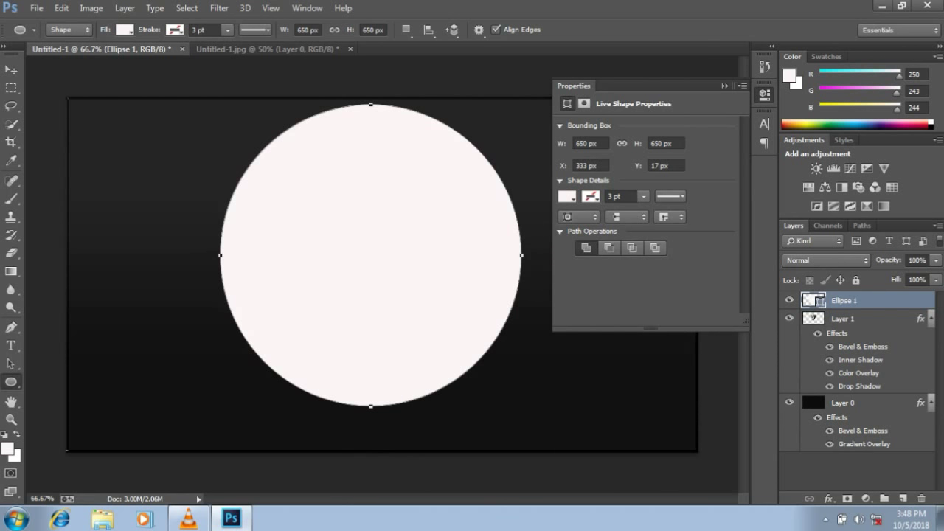
- Remove the circle's fill so only its outline remains
text(600)
click(566, 196)
click(577, 224)
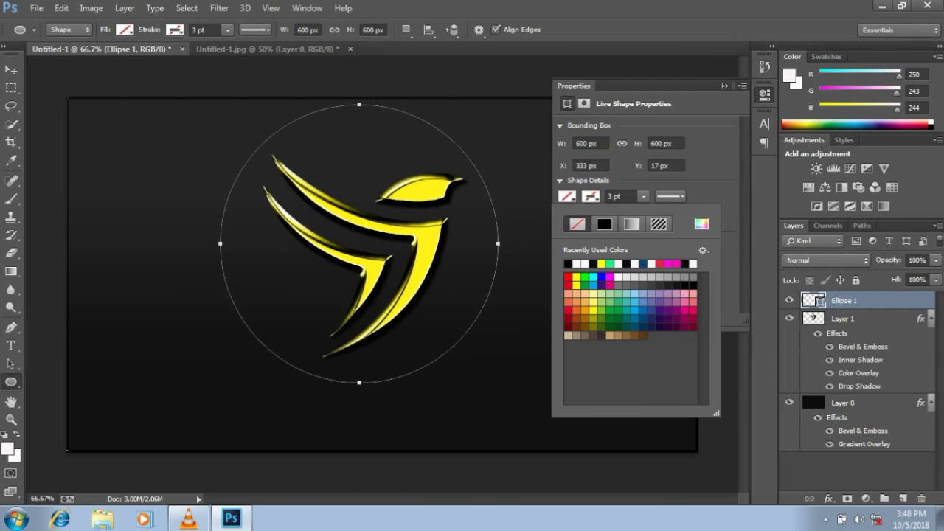
click(589, 196)
click(604, 224)
click(516, 332)
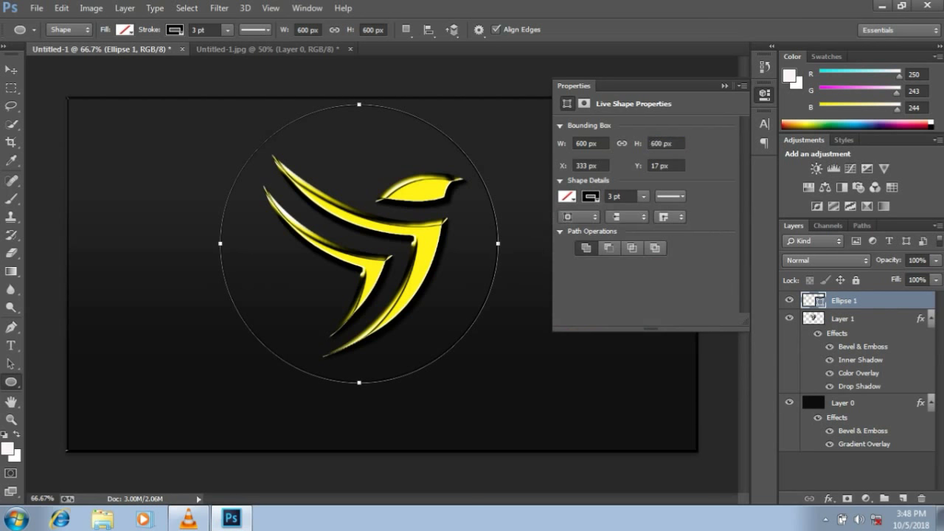
click(517, 332)
click(552, 142)
- Make the circle's outline yellow and thicken it to about 24.59 pt
click(590, 197)
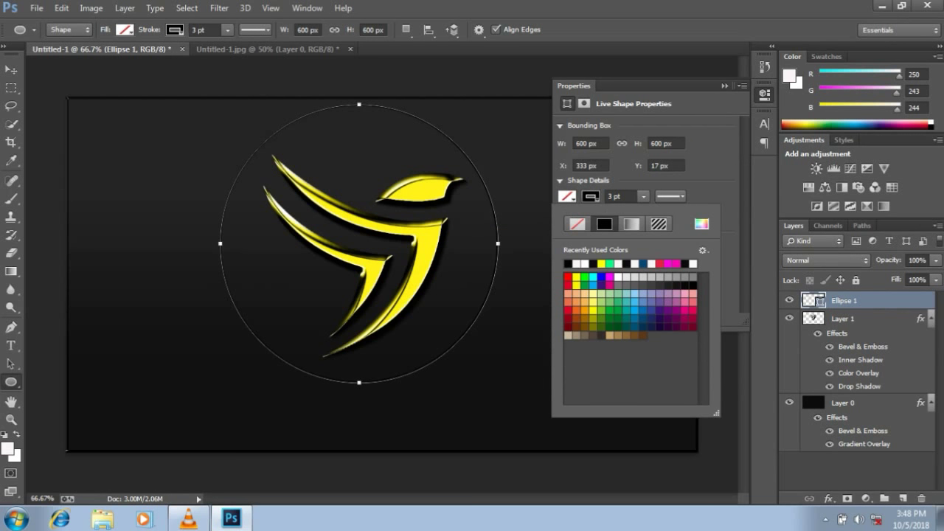
click(576, 277)
click(643, 196)
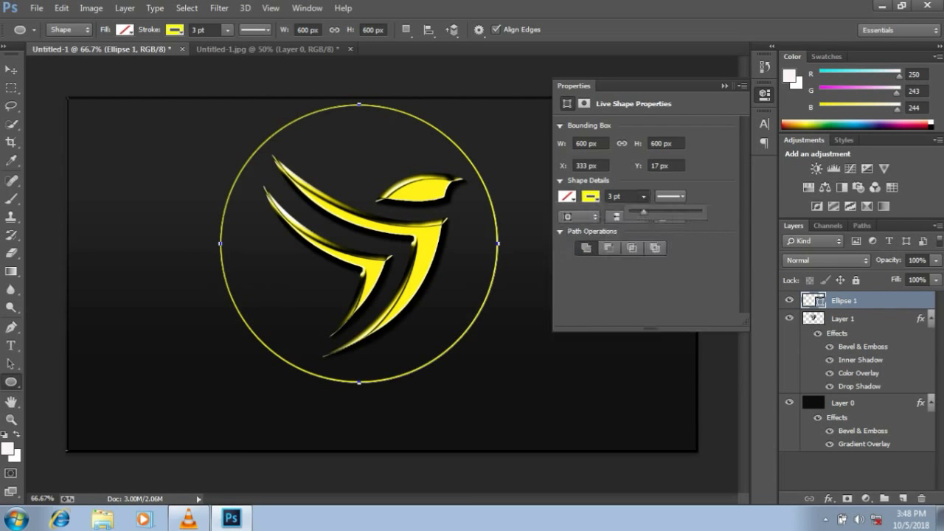
drag(643, 213, 669, 212)
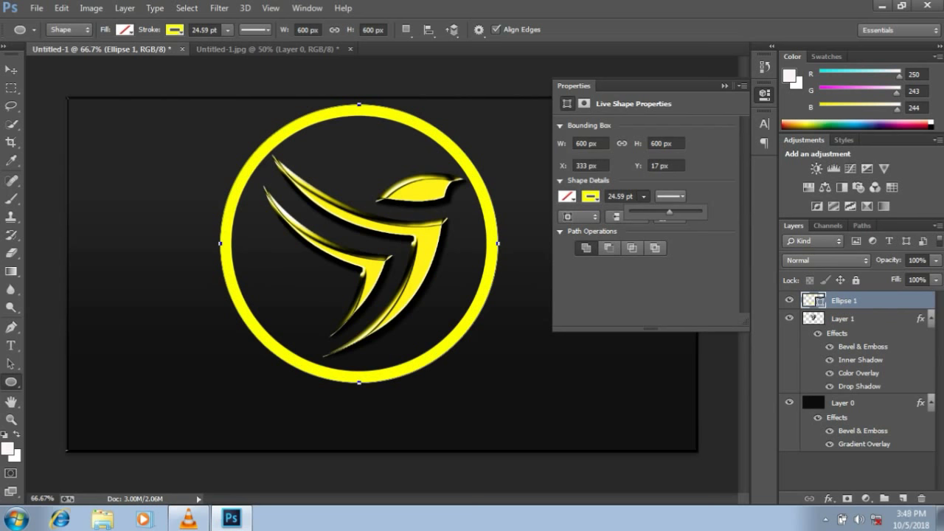
- Shrink the ring to roughly 565 × 567 px and shift it right over the bird
click(589, 143)
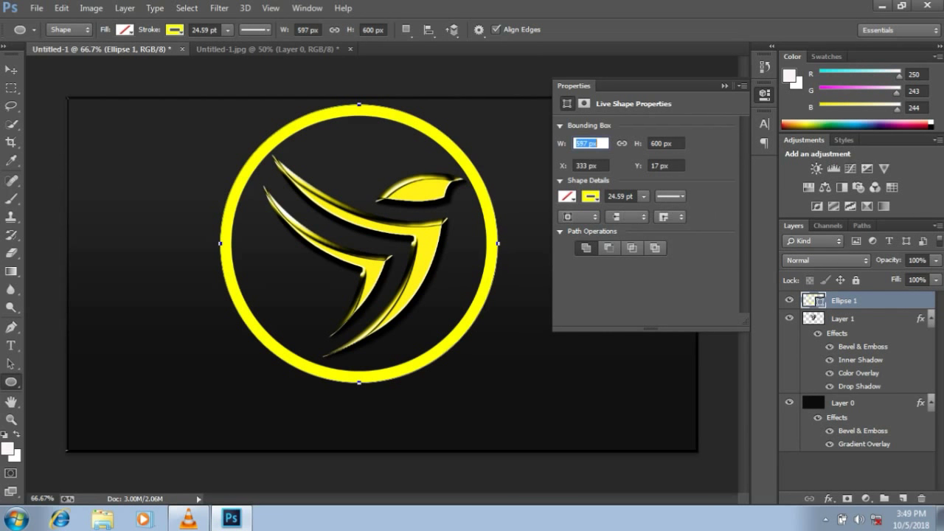
key(Down)
key(Down)
key(Down)
key(Down)
key(Down)
key(Down)
key(Down)
key(Down)
key(Down)
key(Down)
key(Down)
key(Down)
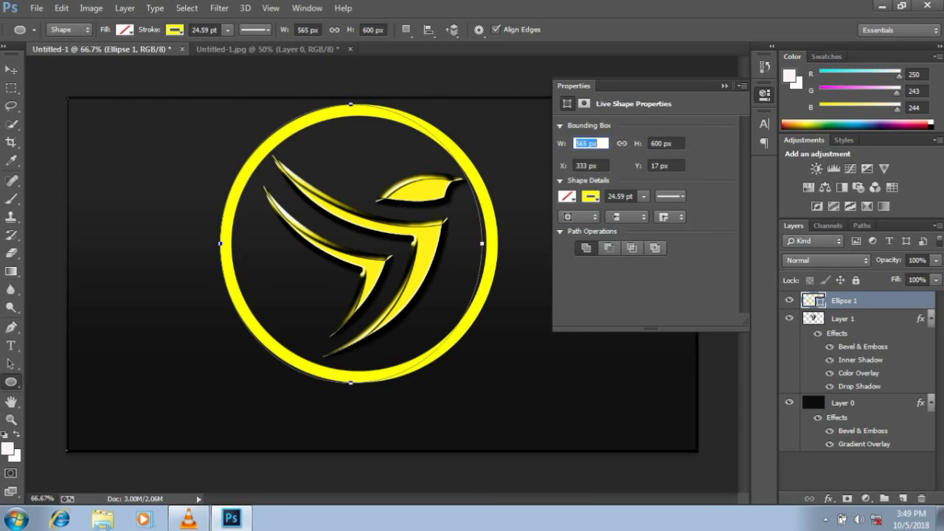
key(Return)
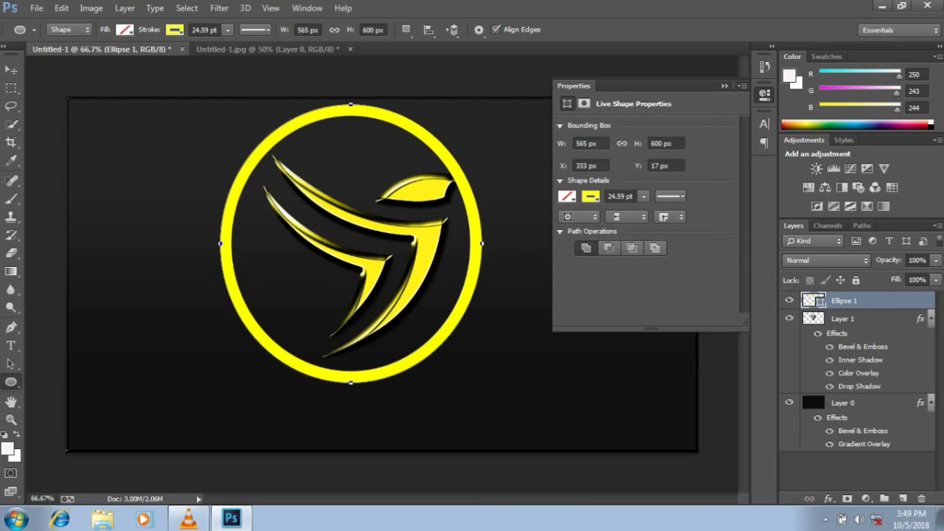
key(Down)
key(Down)
key(Down)
key(Down)
key(Down)
key(Down)
key(Down)
key(Down)
key(Down)
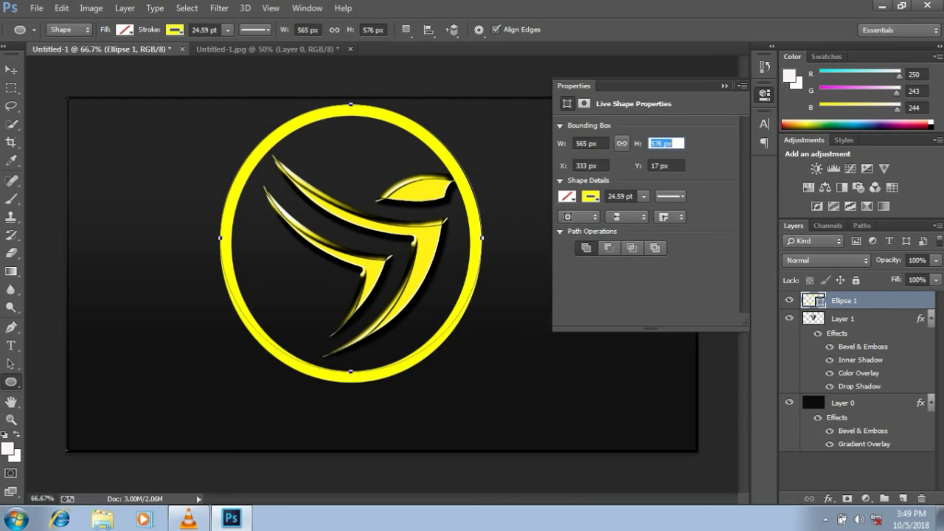
key(Down)
key(Down)
key(Down)
key(Down)
key(Down)
key(Down)
key(Down)
key(Down)
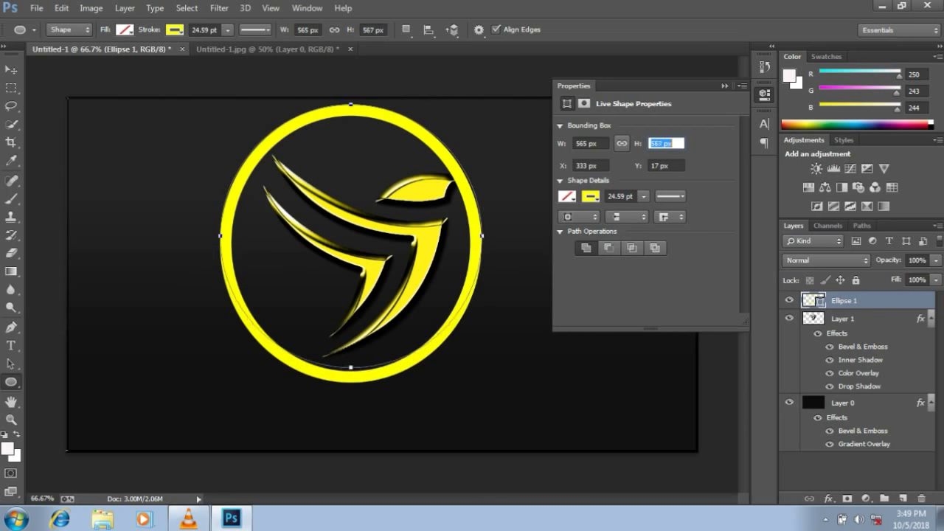
key(Down)
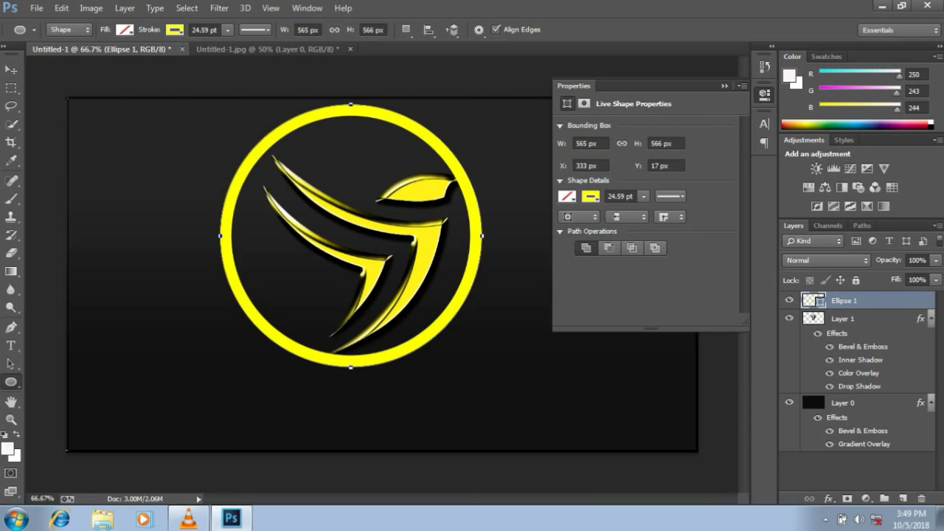
drag(336, 188, 351, 185)
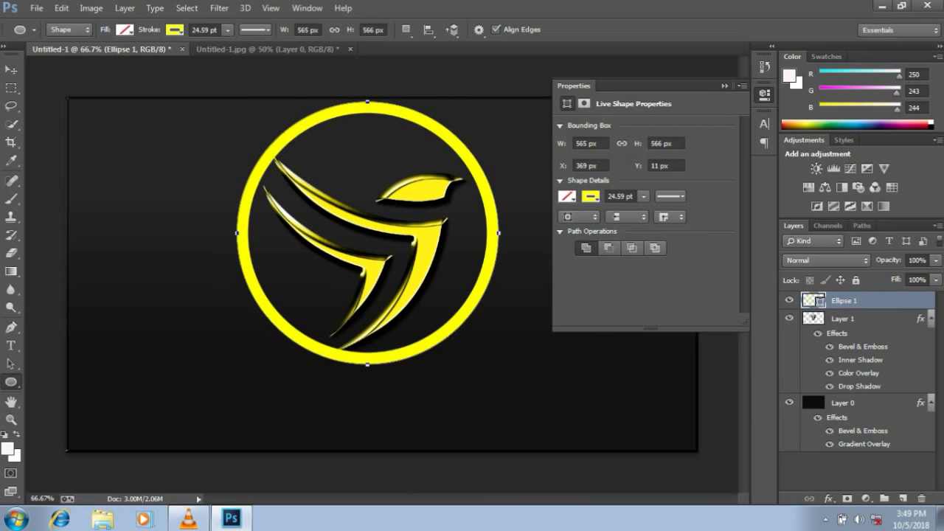
- Set the ring's width to 525 px and its height to 526 px
double_click(586, 143)
text(549)
key(Return)
text(531)
key(Return)
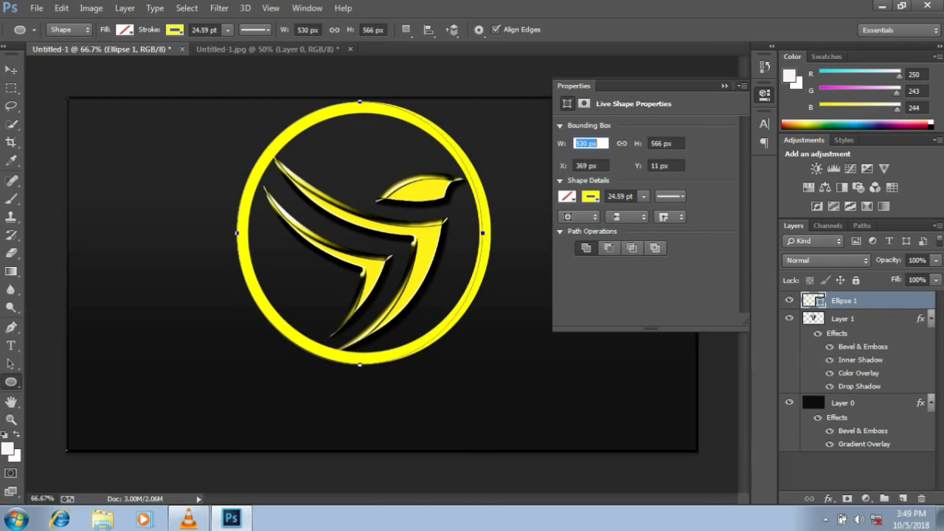
text(521)
key(Return)
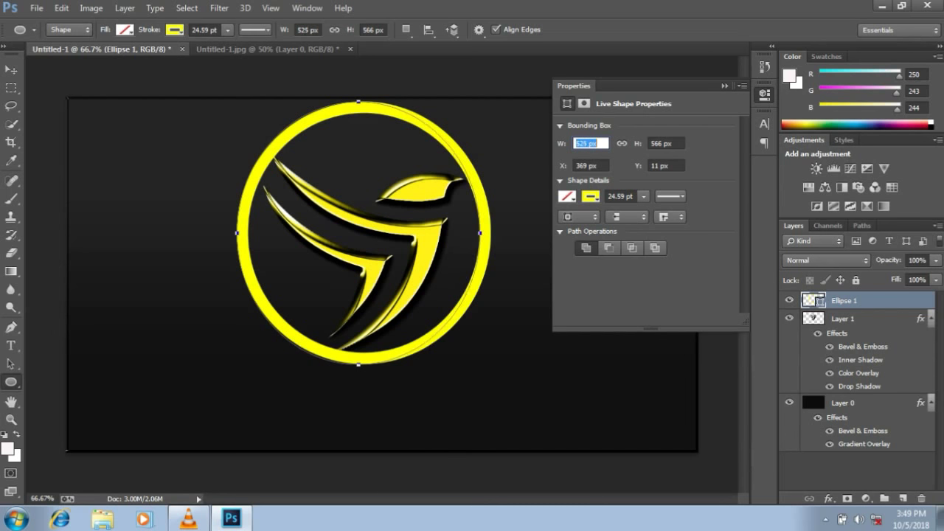
text(525)
key(Return)
click(666, 143)
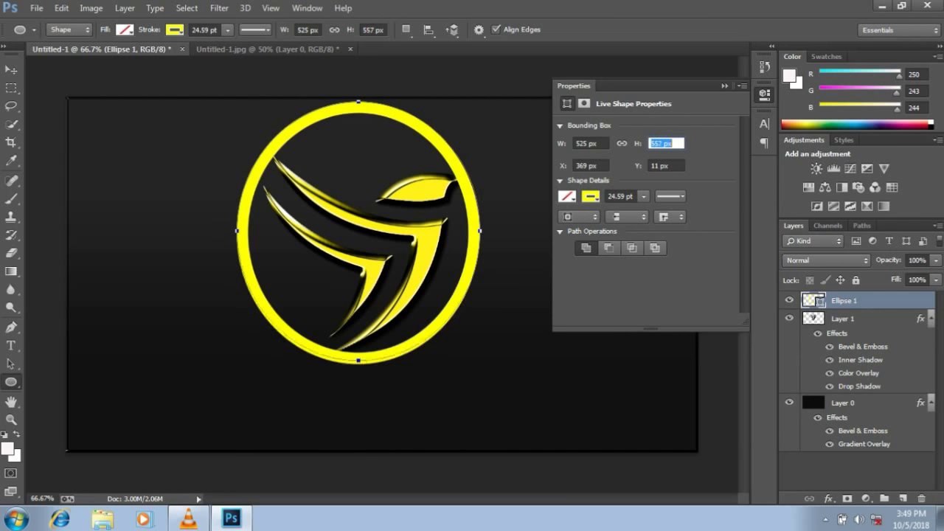
text(532)
key(Return)
text(526)
key(Return)
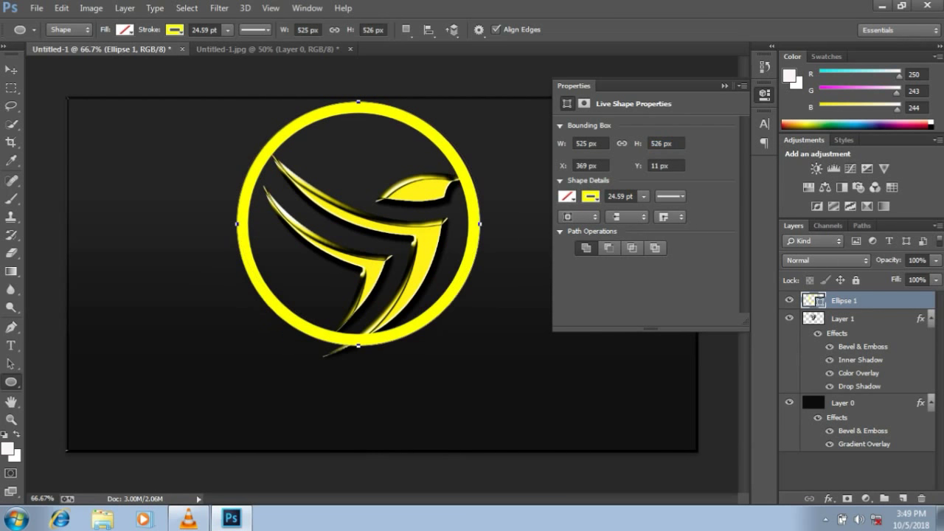
- Nudge the ring right to frame the bird and collapse the Properties panel
drag(435, 181, 449, 194)
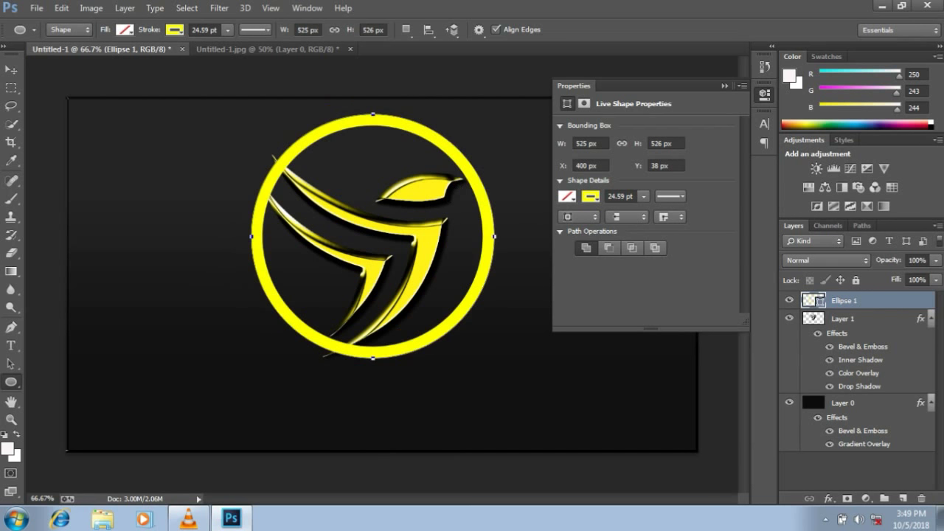
drag(449, 193, 461, 187)
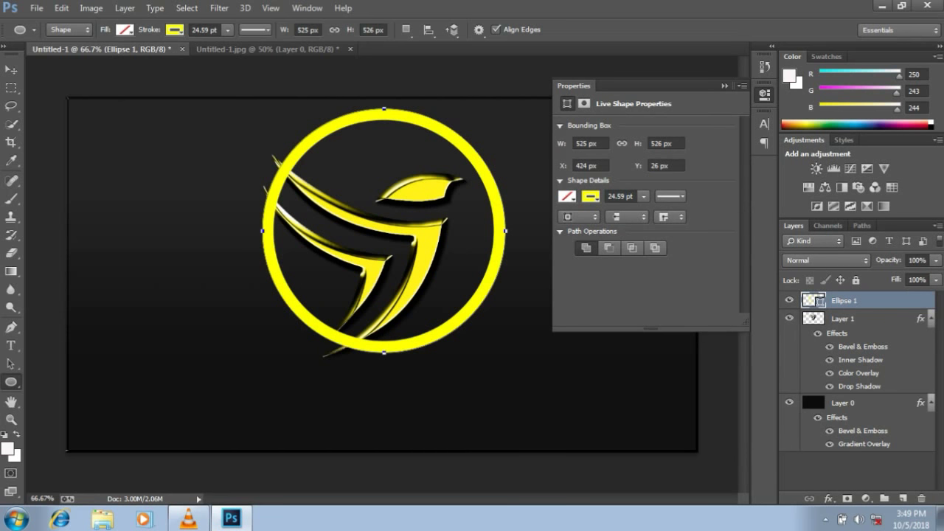
click(725, 86)
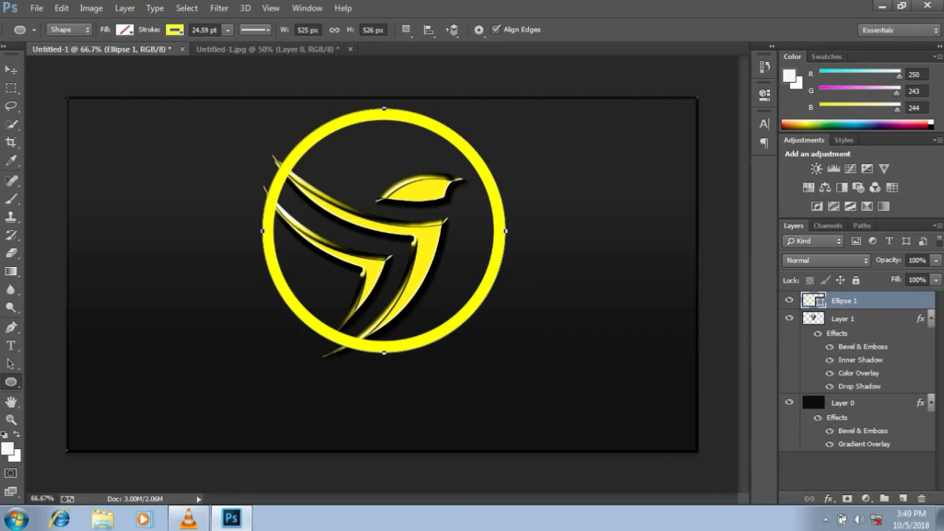
- Rasterize the Ellipse 1 ring layer and erase it where the upper-left and lower-left wing tips cross
click(11, 252)
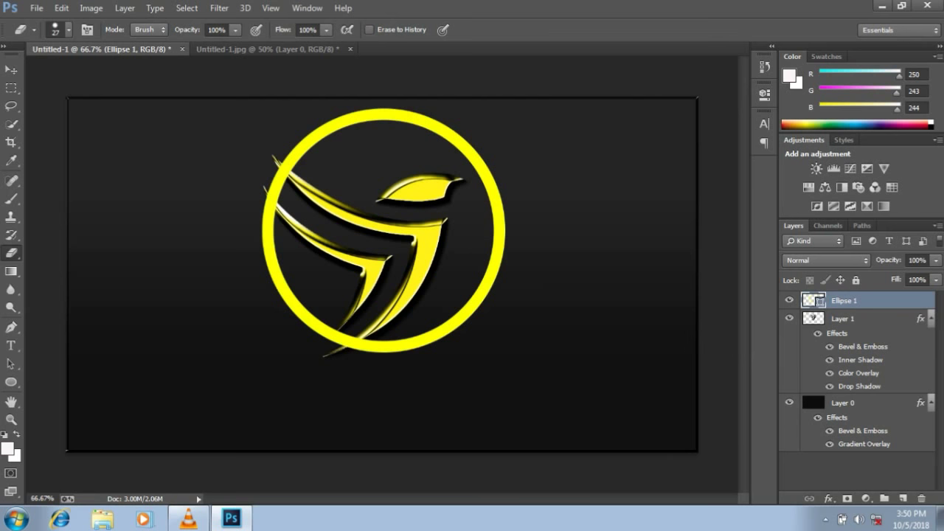
right_click(841, 300)
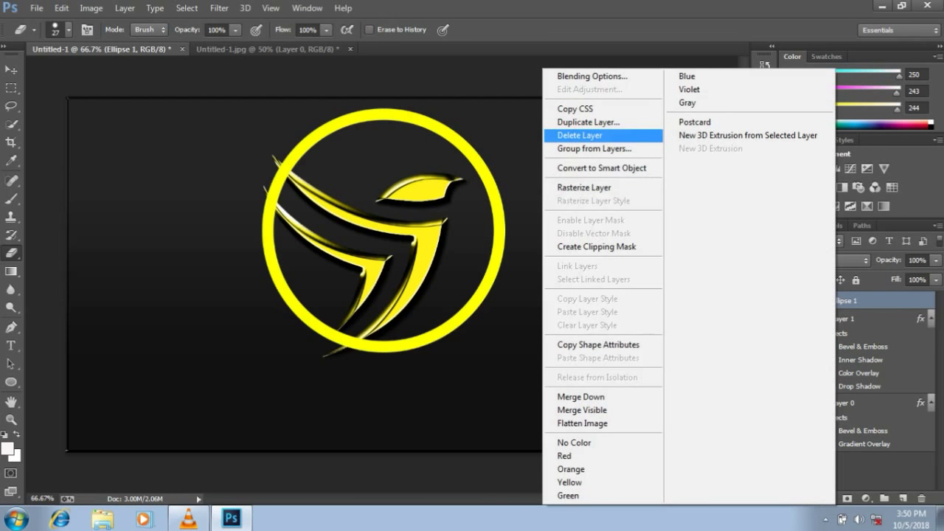
click(584, 188)
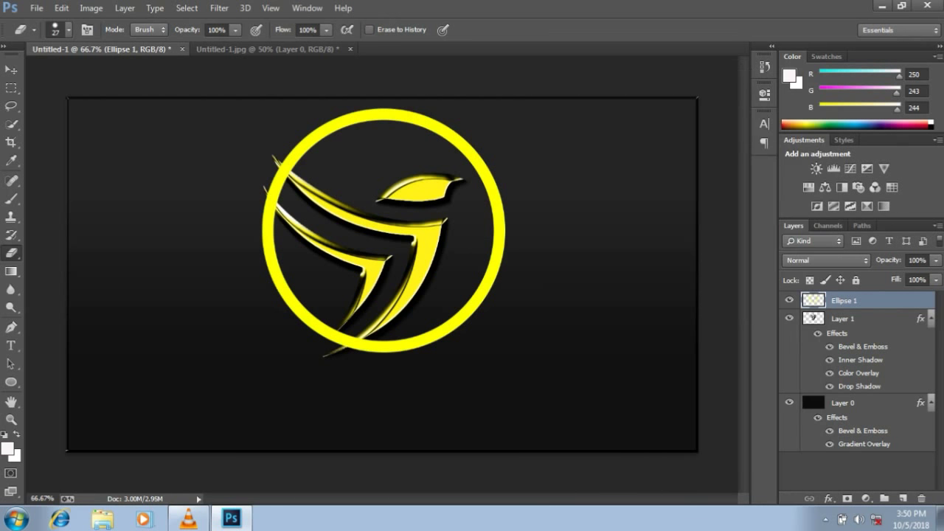
mouse_move(277, 181)
mouse_down()
mouse_move(291, 161)
mouse_move(272, 215)
mouse_up()
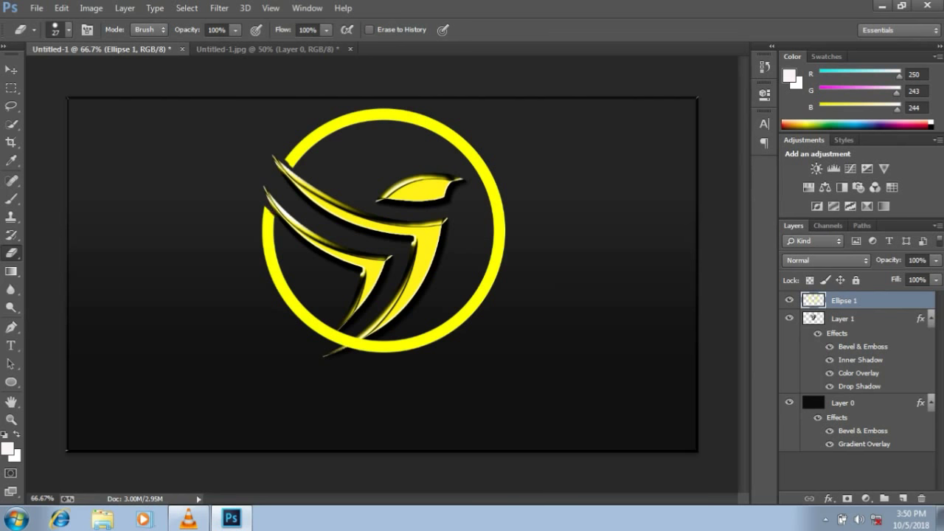
drag(326, 332, 366, 346)
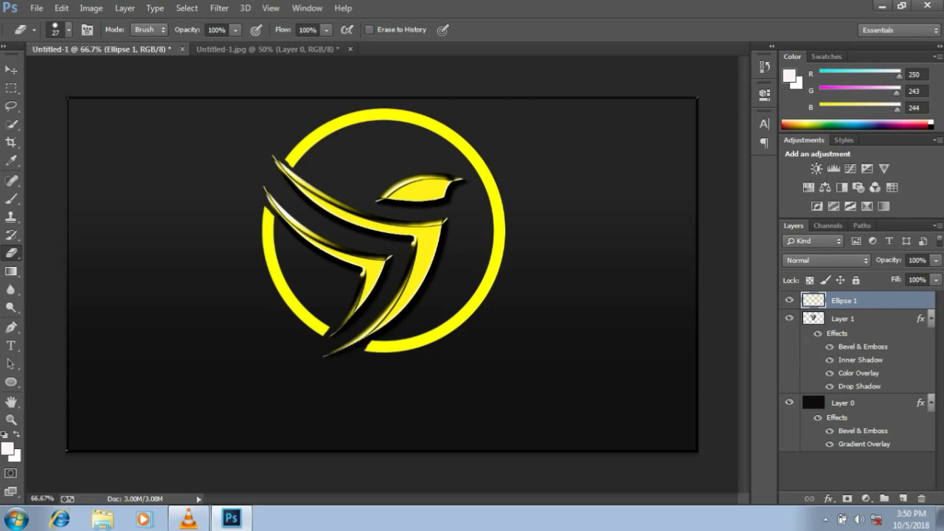
- Erase more of the ring's lower end and its lower-left and top-left tips around the wings
right_click(841, 300)
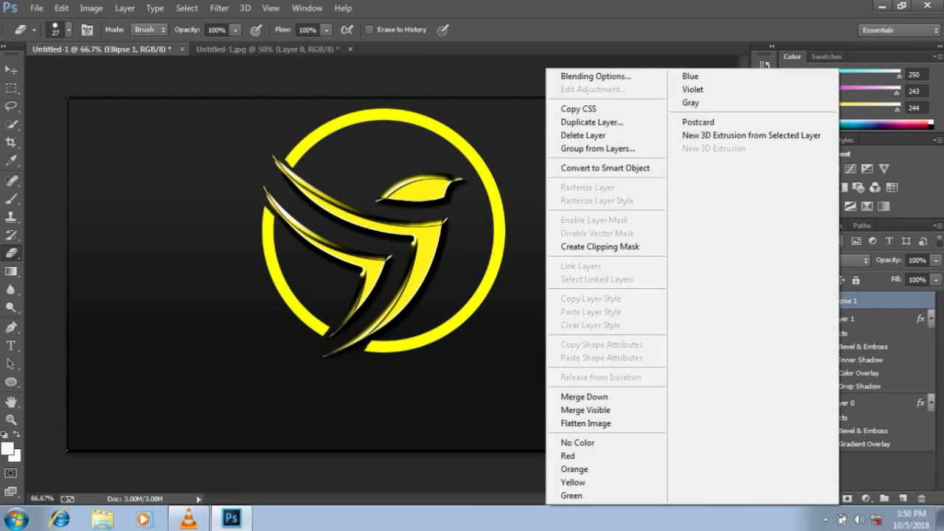
click(594, 76)
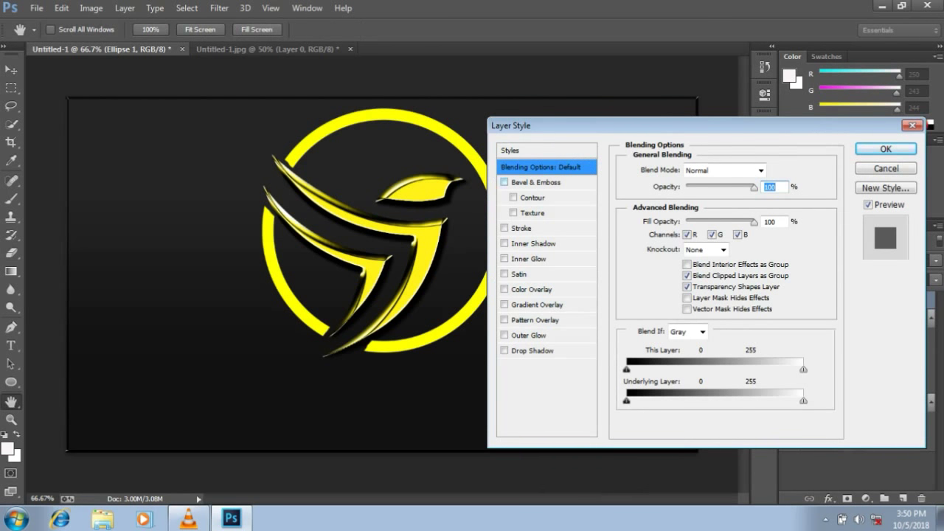
key(Escape)
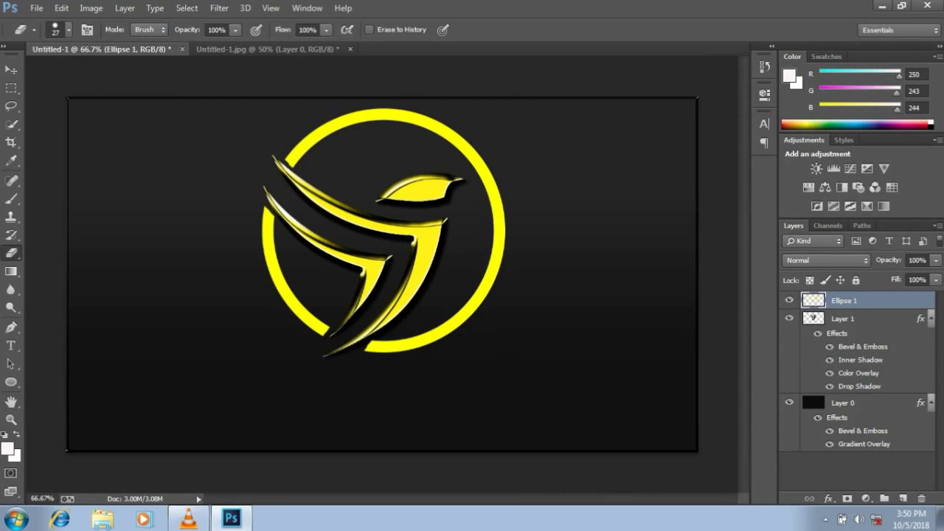
drag(365, 347, 380, 341)
drag(327, 328, 326, 329)
drag(286, 158, 290, 163)
- Add a deep Bevel & Emboss with the Ring gloss contour to the ring layer
right_click(811, 377)
click(595, 76)
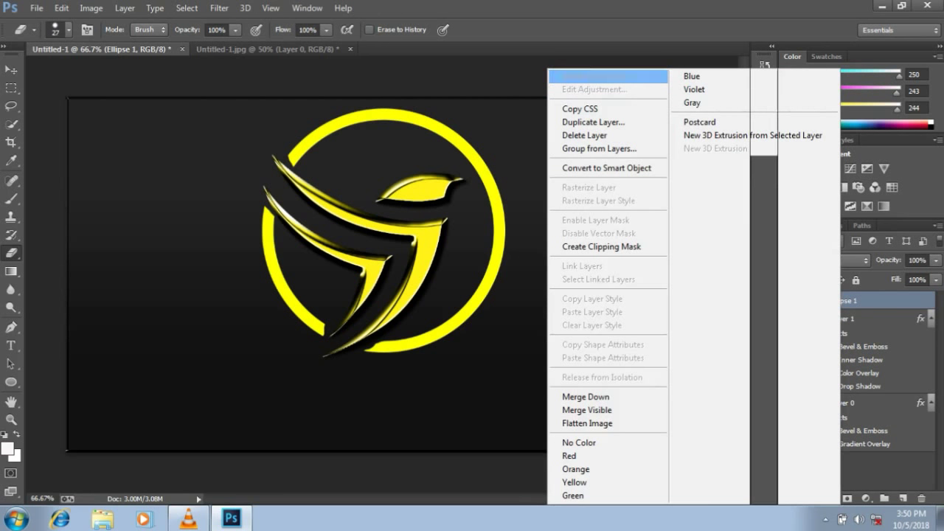
click(536, 182)
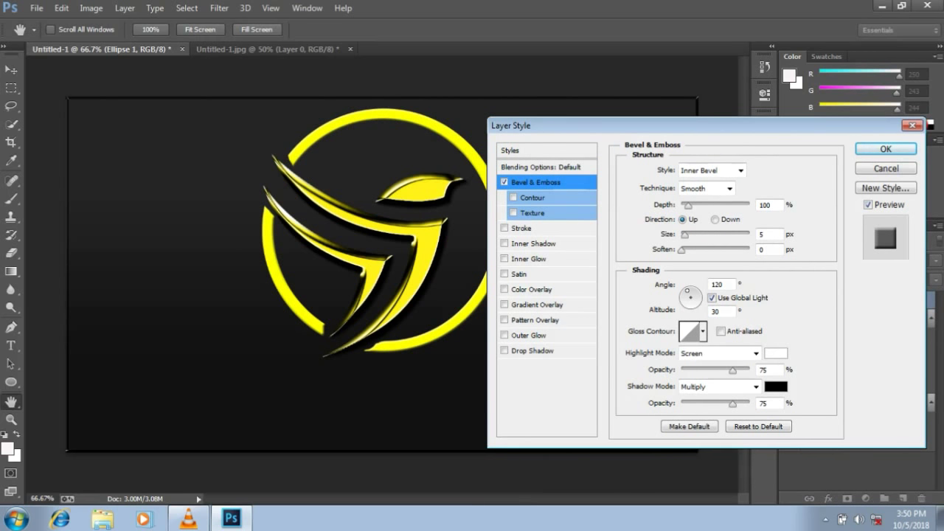
drag(687, 205, 747, 205)
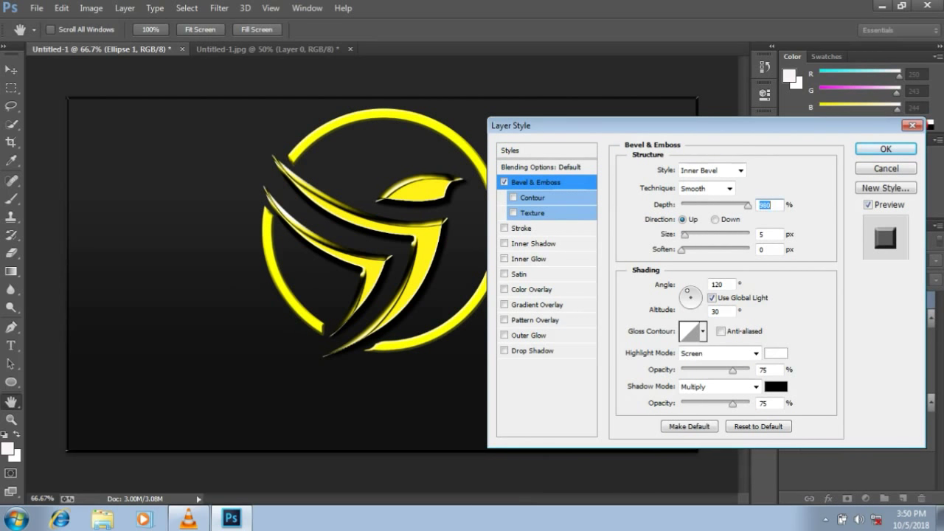
click(702, 331)
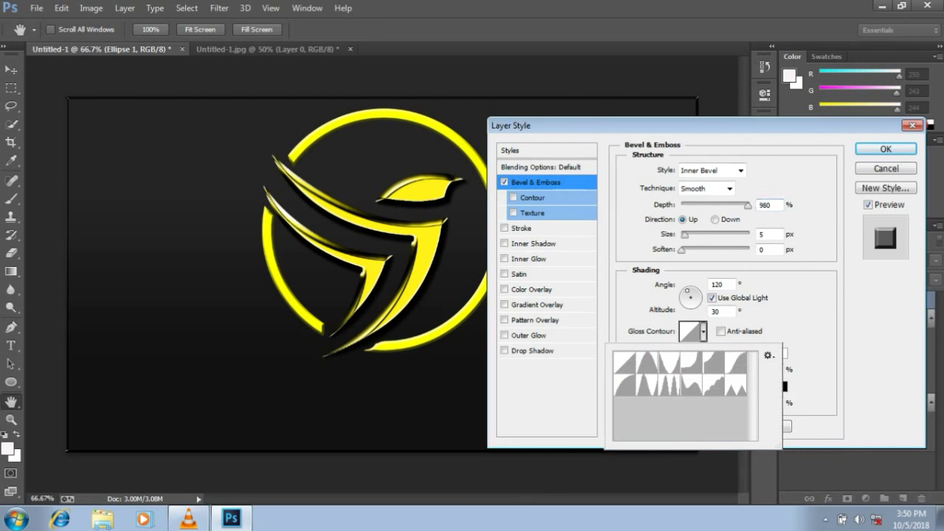
click(648, 385)
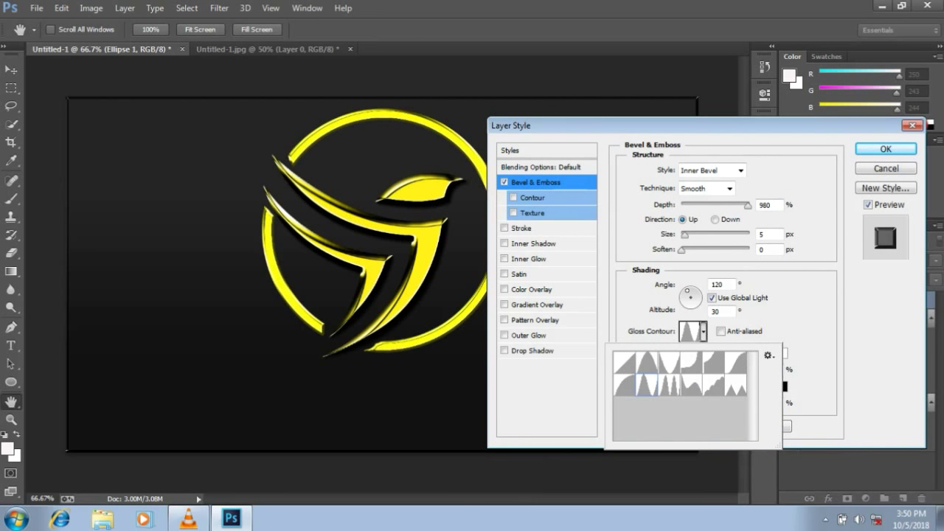
key(Return)
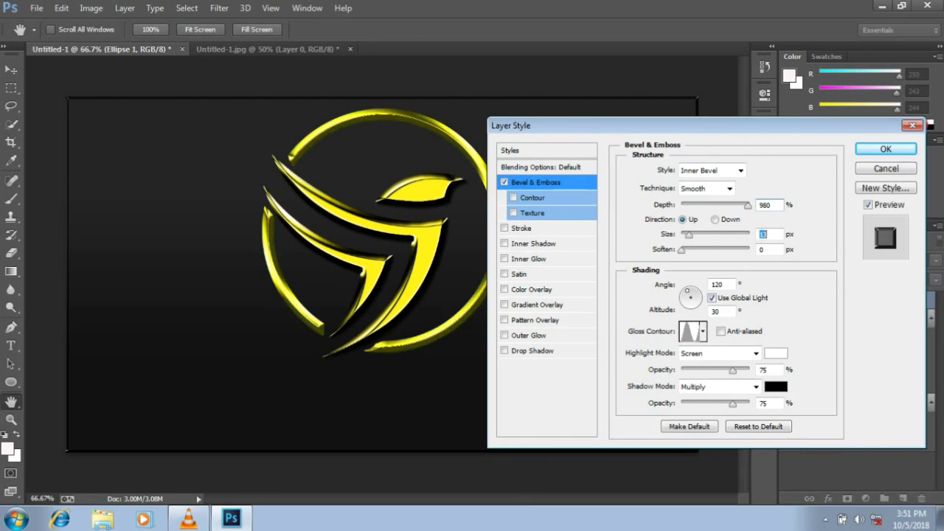
- Set the ring's bevel size to 6 and highlight and shadow opacity to 100%
click(766, 233)
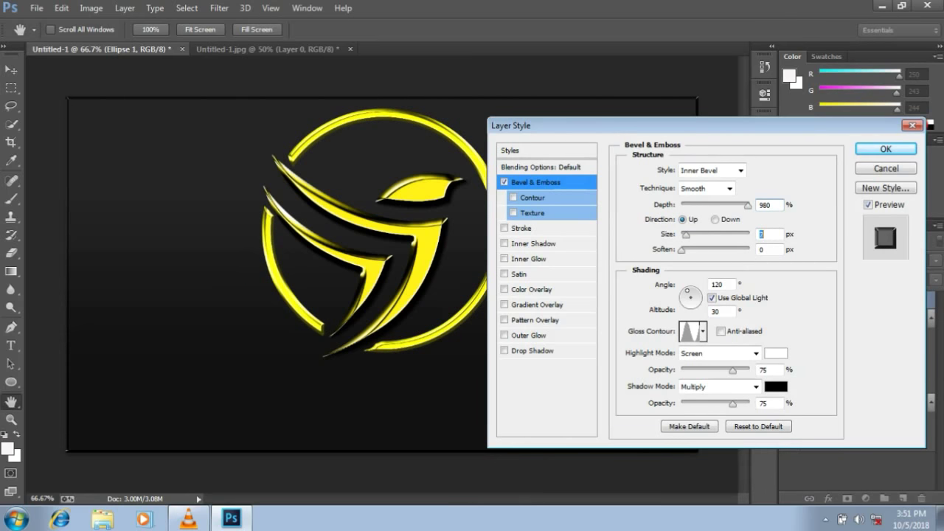
key(Up)
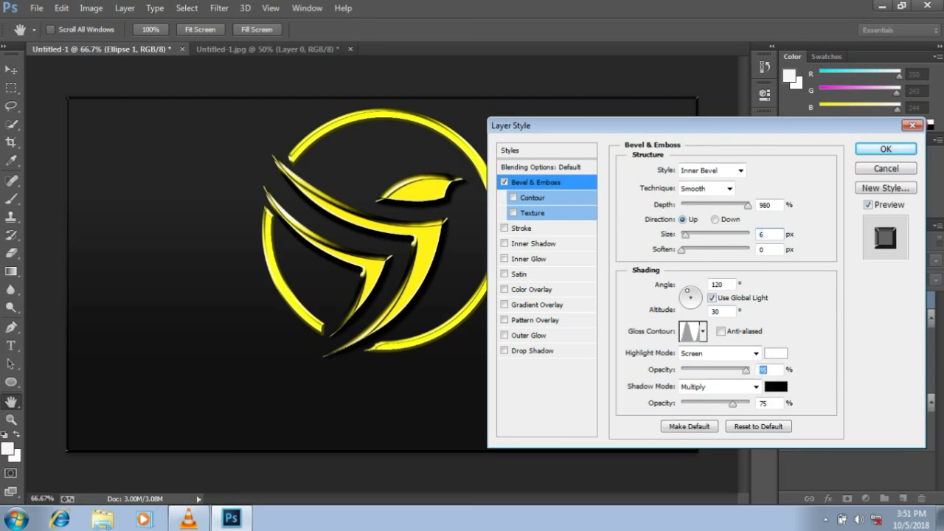
click(767, 369)
key(shift+Up)
key(shift+Up)
key(shift+Up)
click(767, 403)
key(shift+Up)
key(shift+Up)
key(shift+Up)
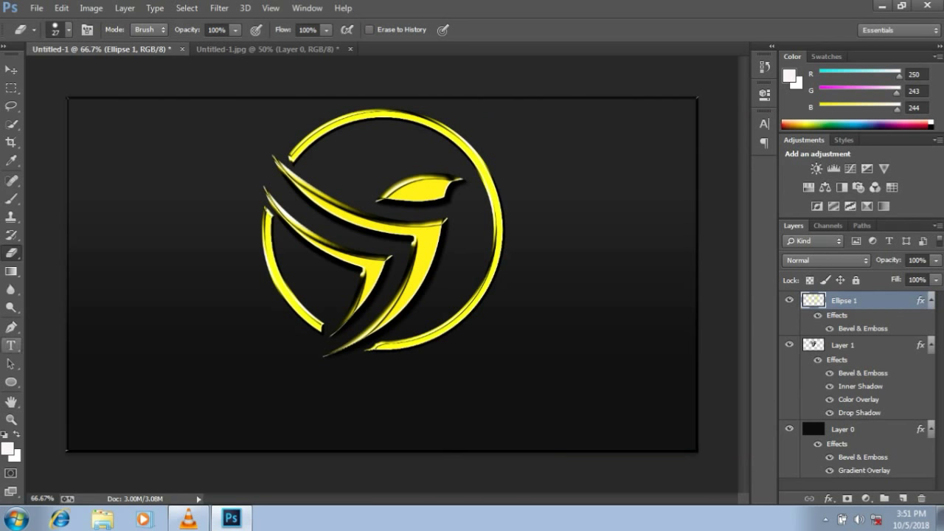
- Type 'Creative' in Midnight Street 72 pt script below the bird logo
click(11, 345)
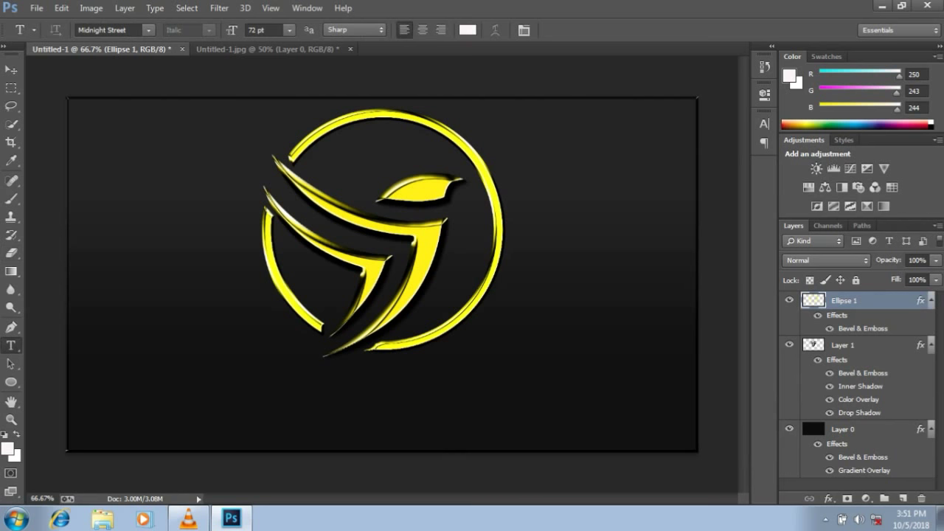
click(278, 404)
text(L)
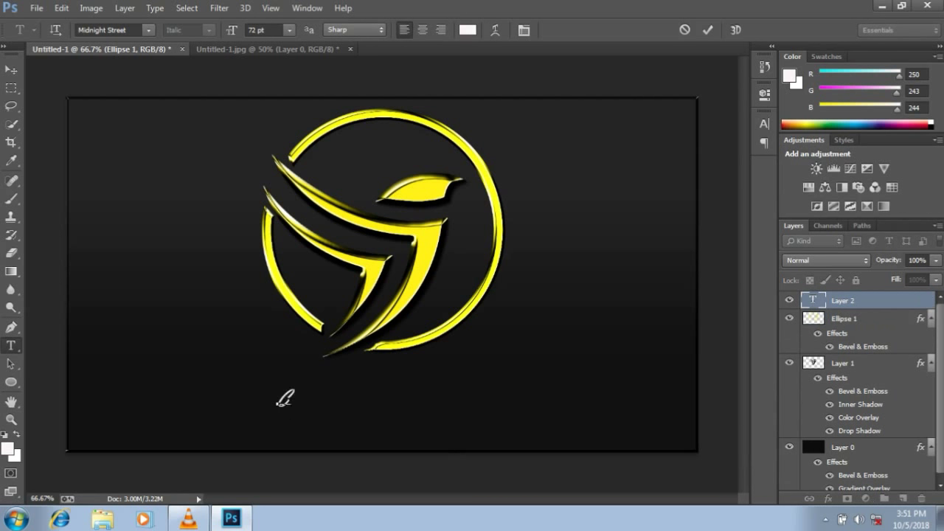
text(rea)
text(tiv)
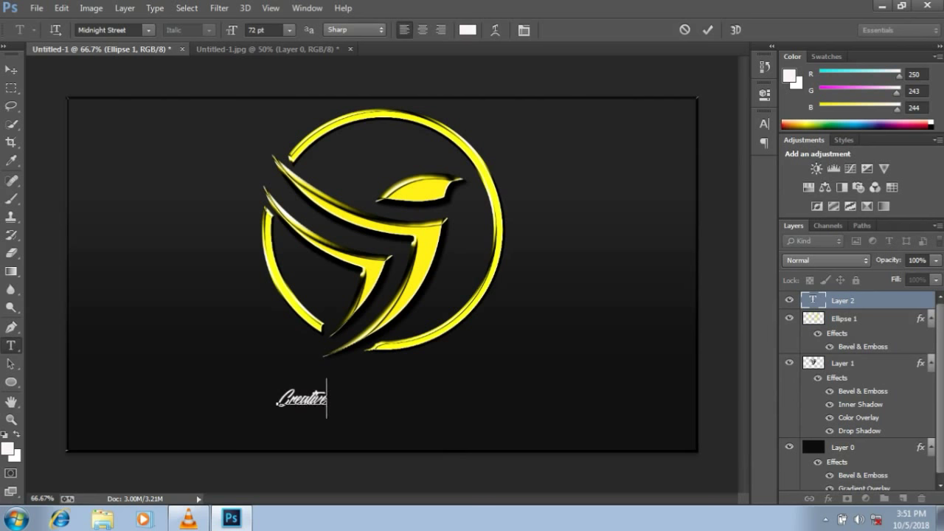
text(e)
key(ctrl+Return)
- Scale the Creative text up to about 378% and centre it beneath the ring
key(v)
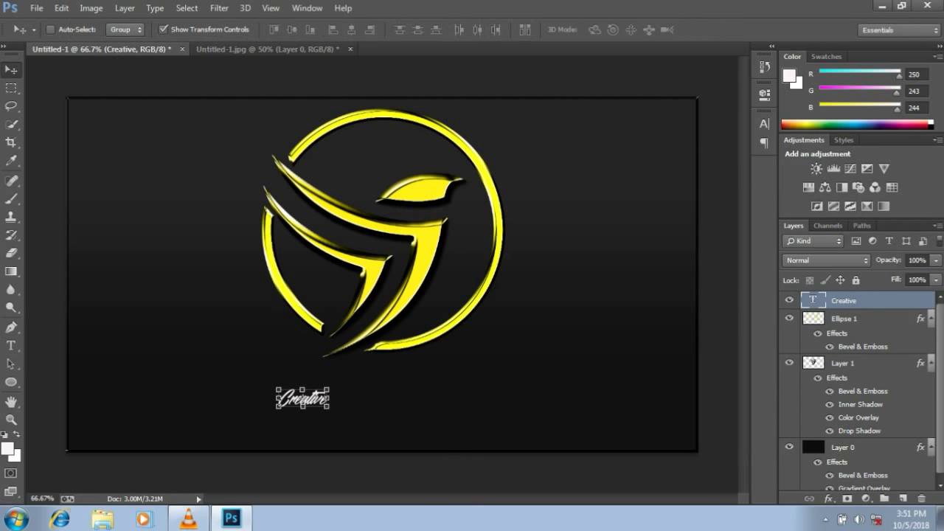
key(ctrl+t)
drag(278, 389, 237, 353)
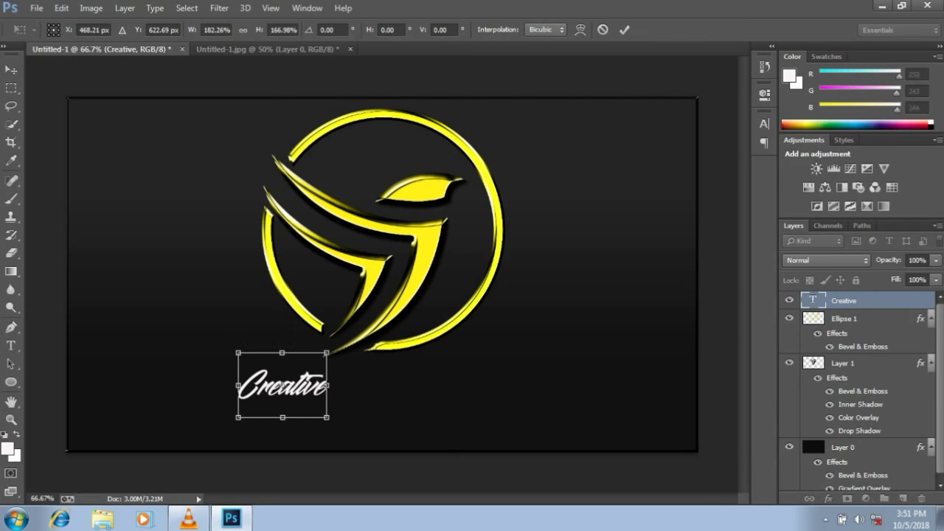
drag(326, 418, 437, 451)
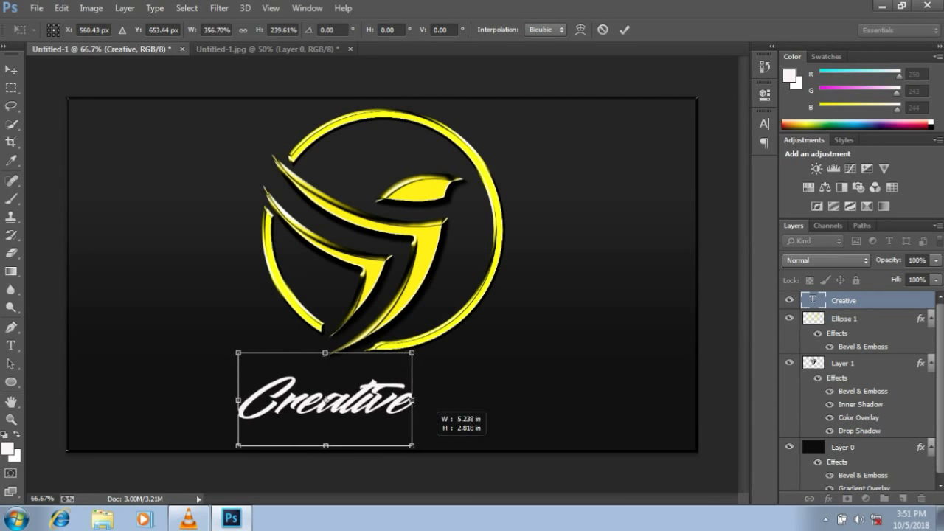
drag(436, 352, 422, 312)
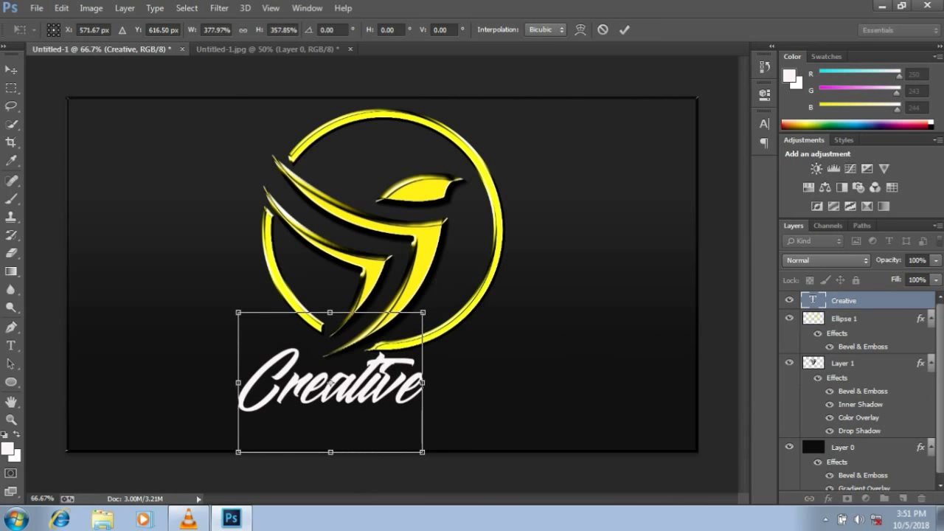
drag(386, 350, 421, 360)
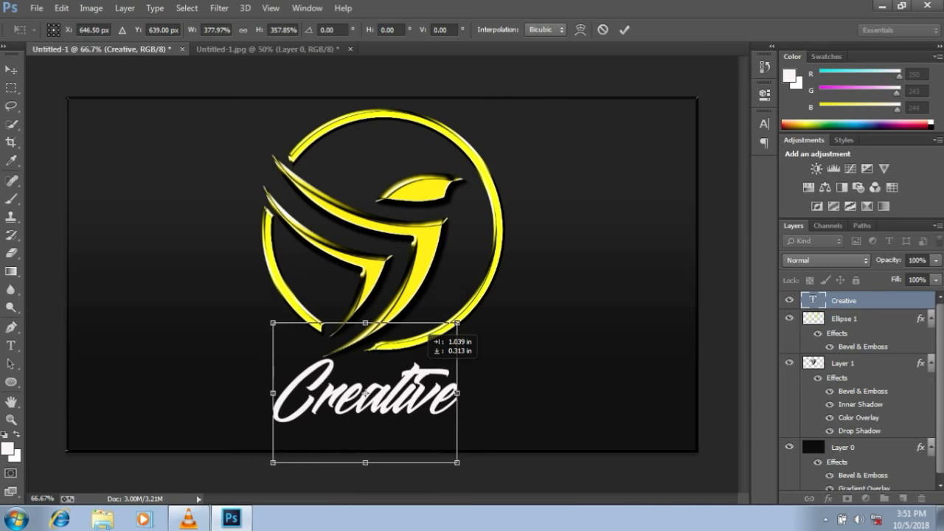
drag(422, 360, 427, 363)
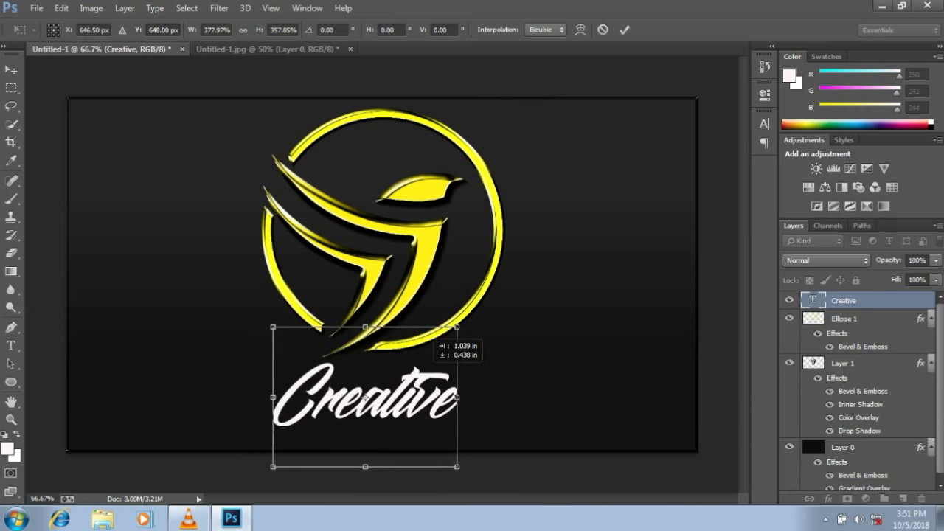
key(Return)
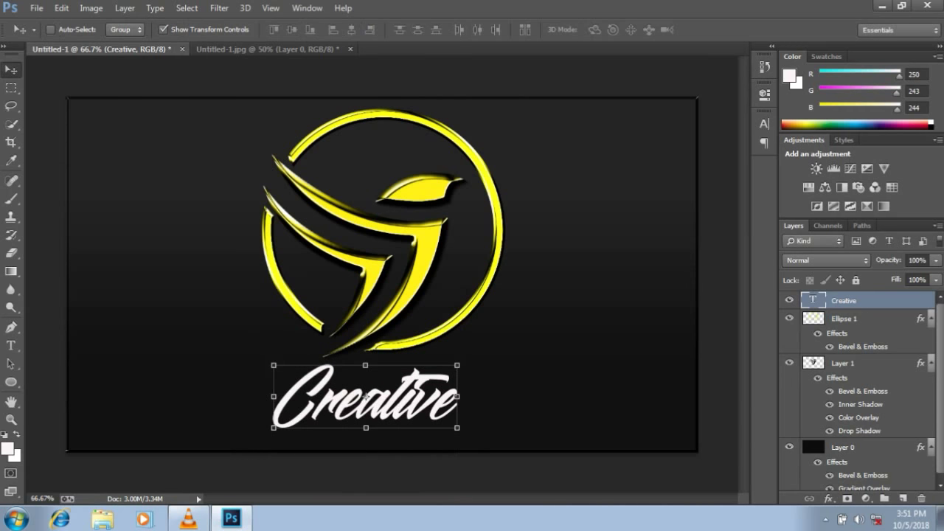
- Give the Creative text a bright yellow Color Overlay layer style
right_click(859, 300)
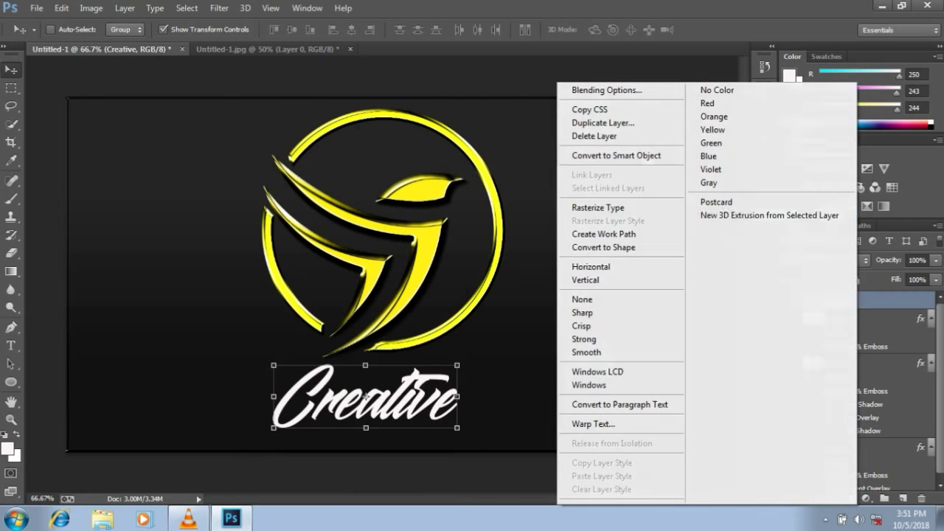
click(606, 89)
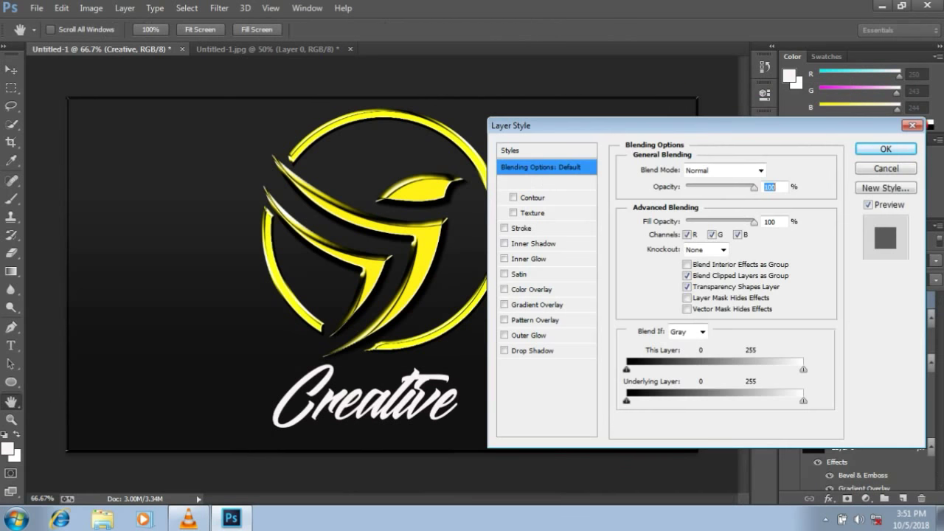
click(505, 289)
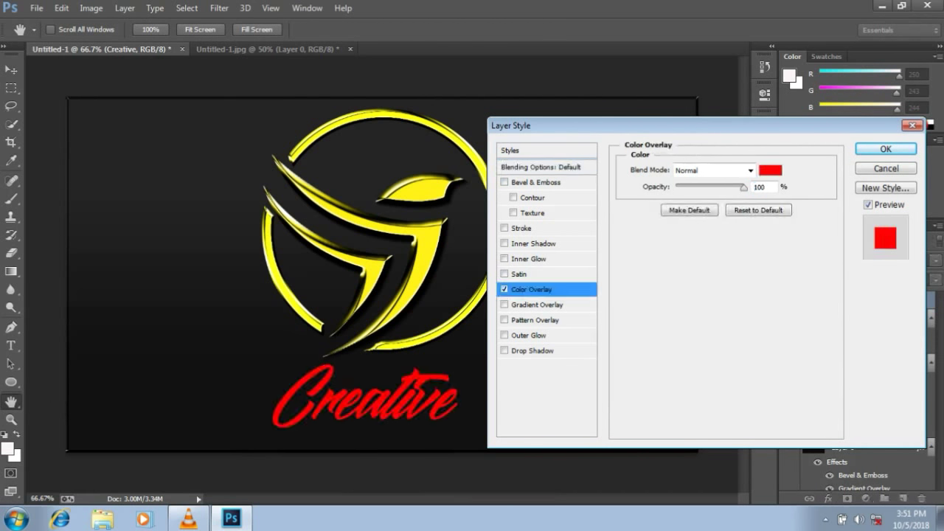
click(770, 170)
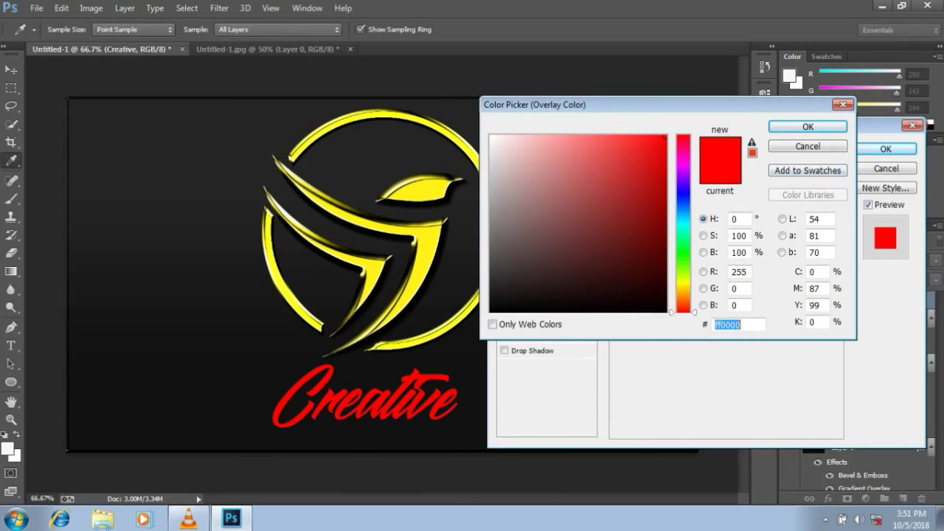
click(413, 190)
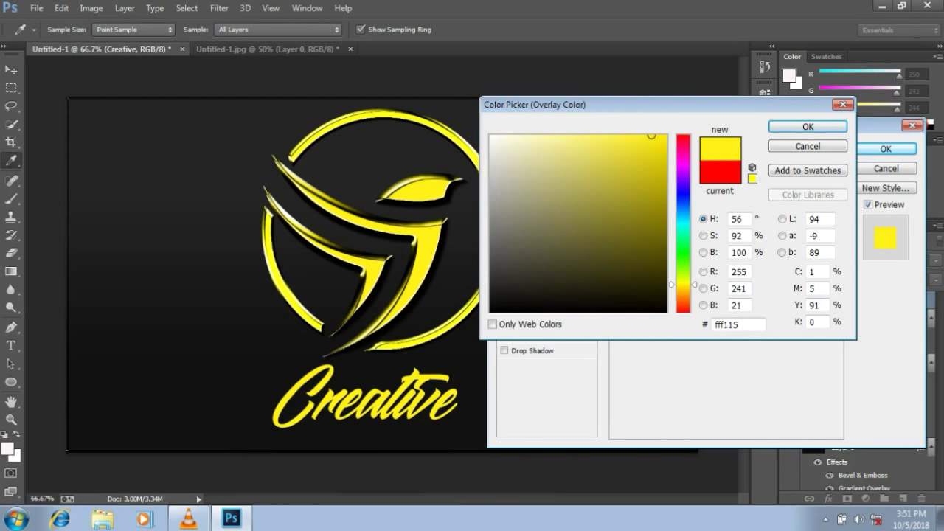
click(808, 126)
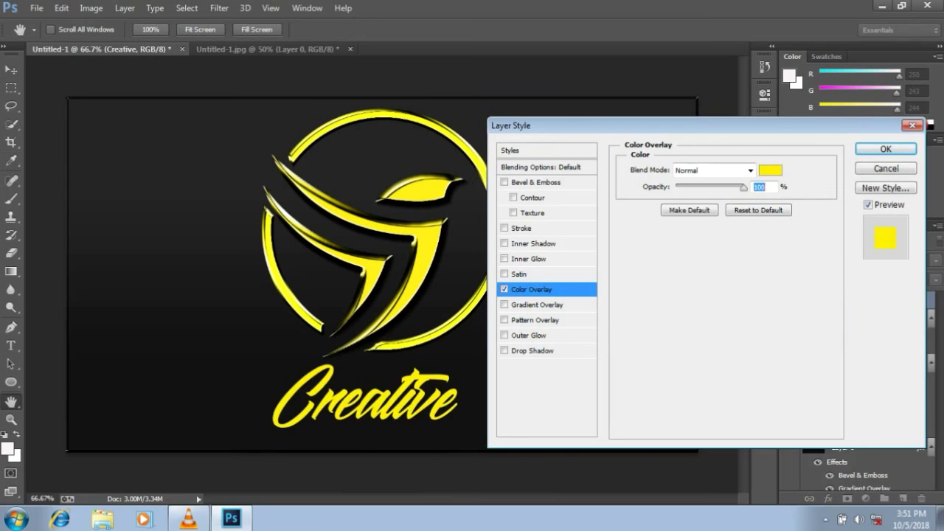
- Add a Bevel & Emboss to the text with the Ring gloss contour and 1000% depth
click(535, 182)
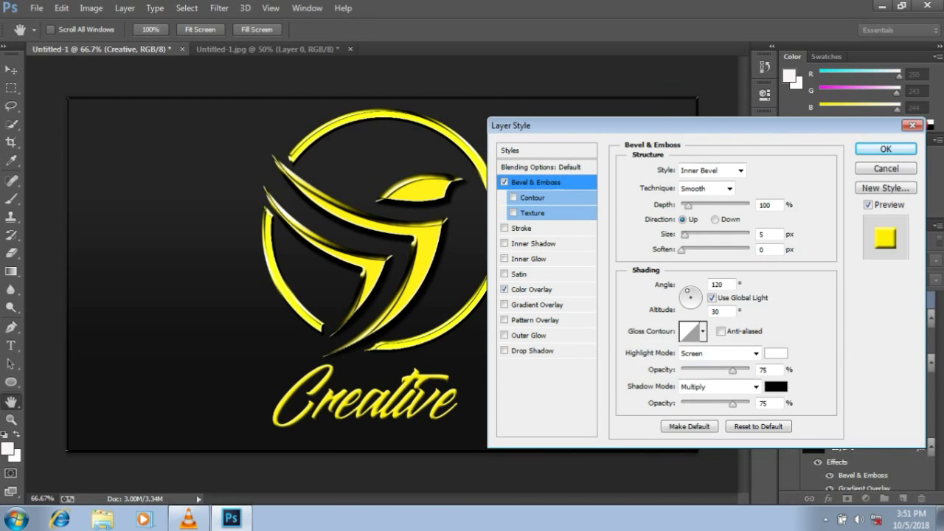
text(0)
click(702, 331)
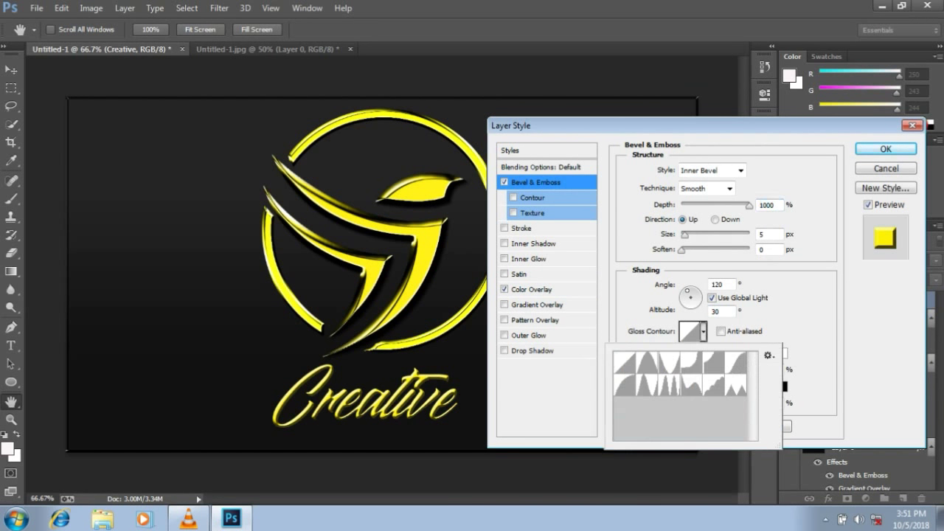
click(636, 384)
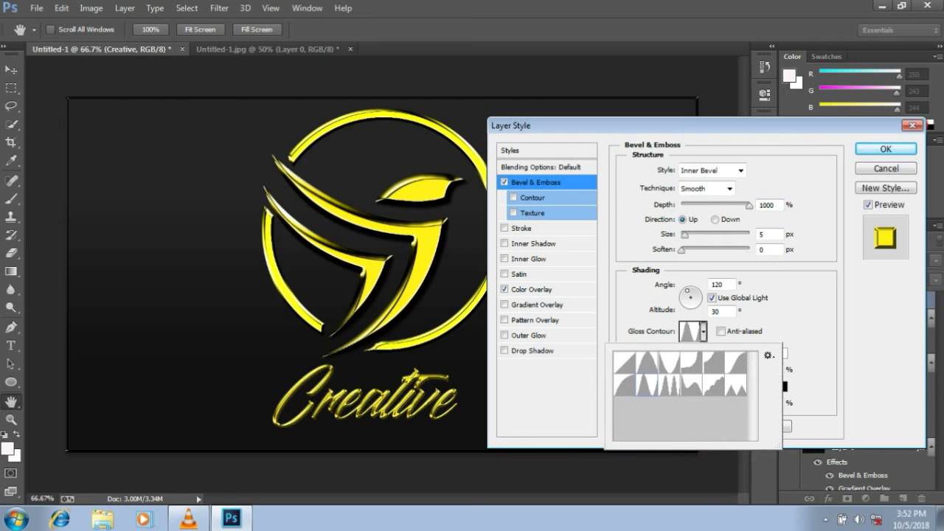
drag(749, 204, 686, 204)
key(Down)
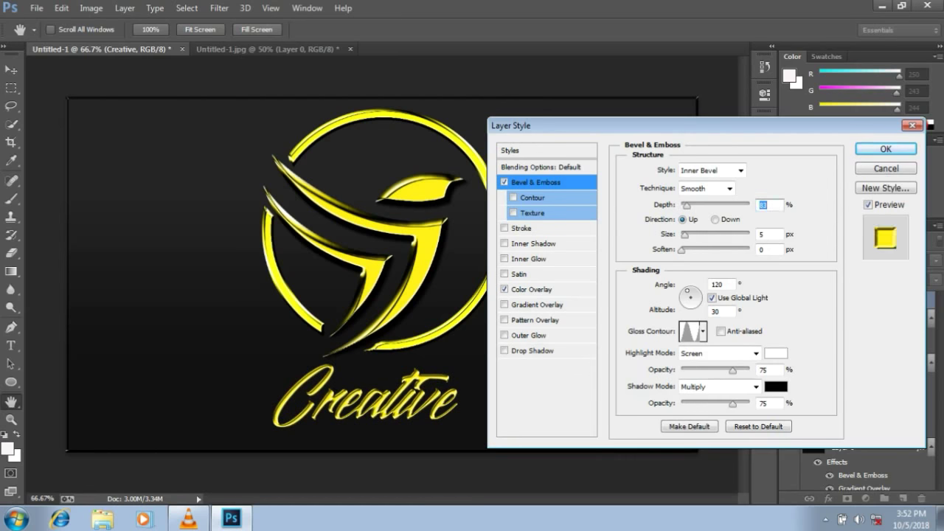
- Set the text bevel size to 5 with 100% highlight and shadow opacity, and apply
key(Tab)
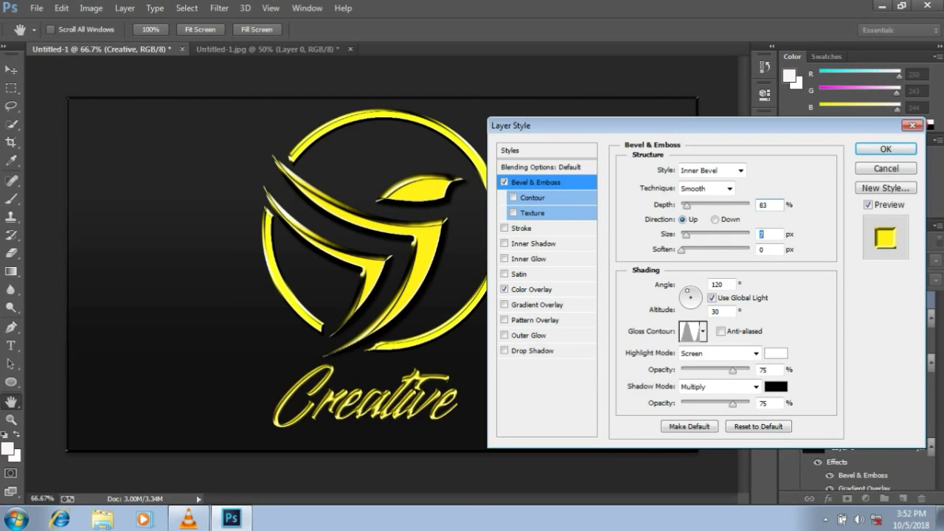
key(Up)
key(Up)
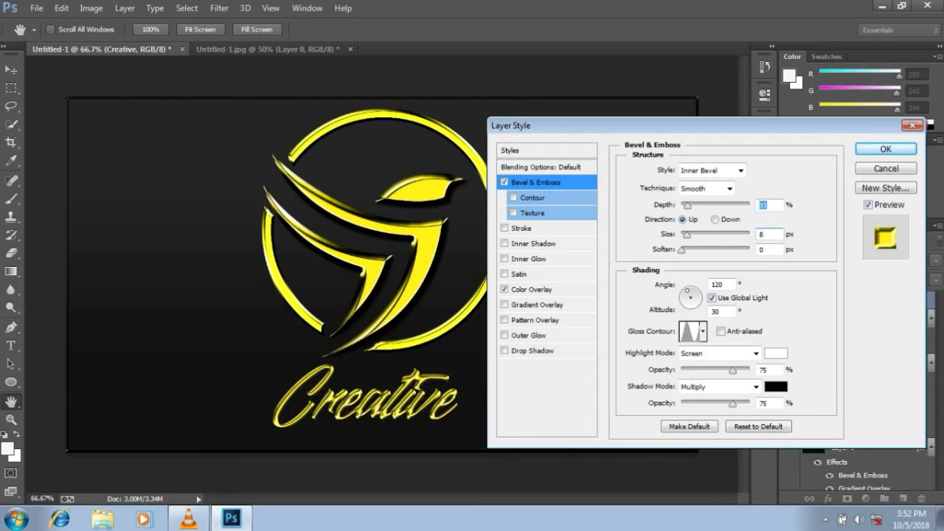
key(Down)
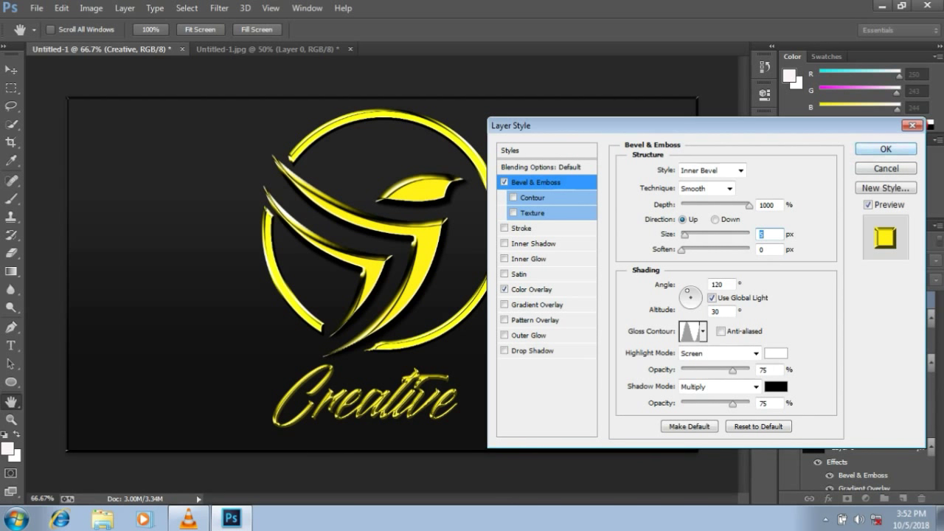
click(764, 369)
key(shift+Up)
key(shift+Up)
key(shift+Up)
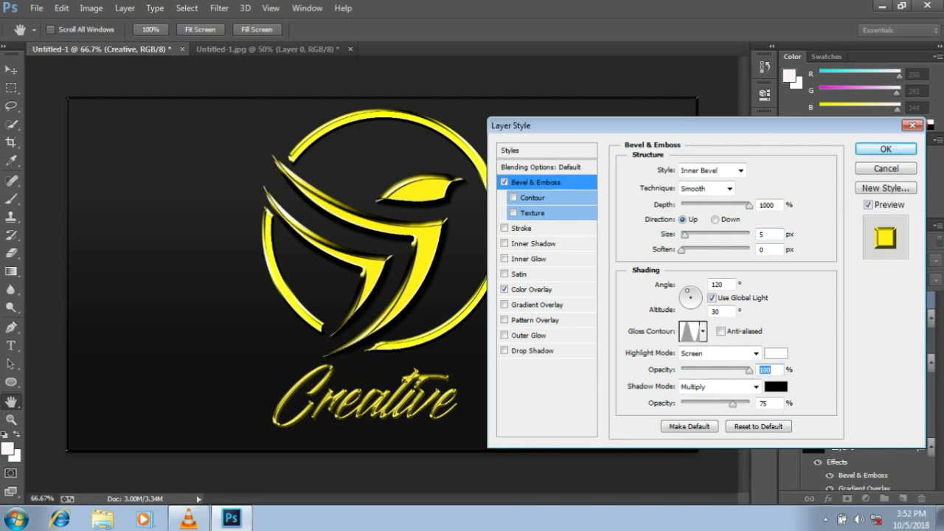
click(764, 403)
key(shift+Up)
key(shift+Up)
key(shift+Up)
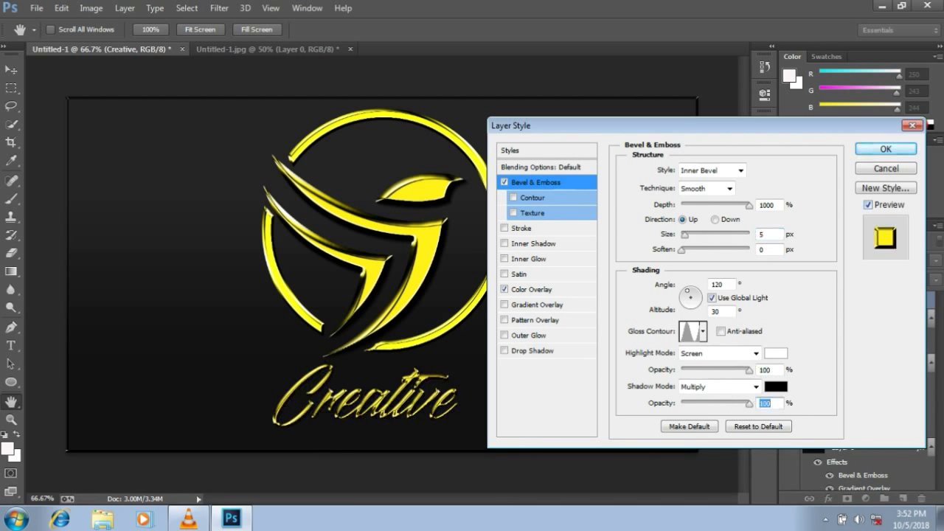
key(Return)
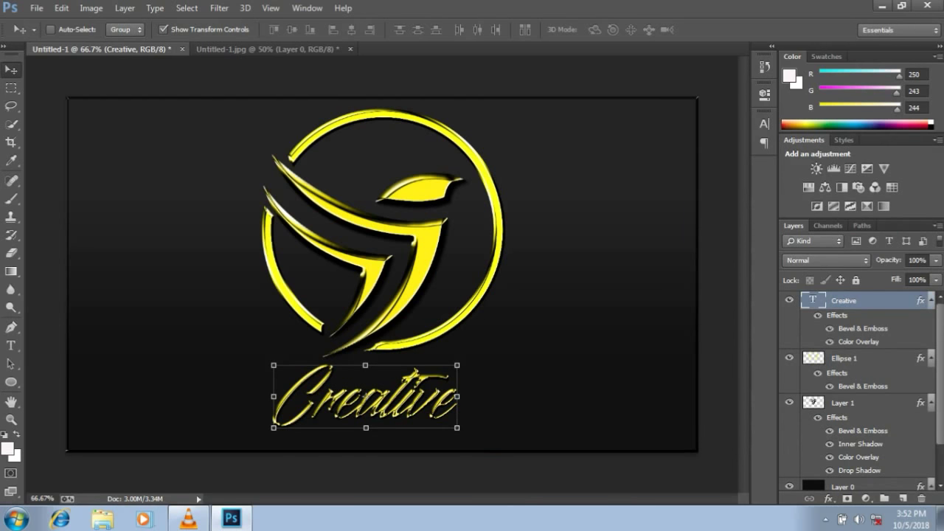
- Nudge the Creative text slightly right and down, then preview the Red, Green and Blue channels
drag(415, 374, 421, 378)
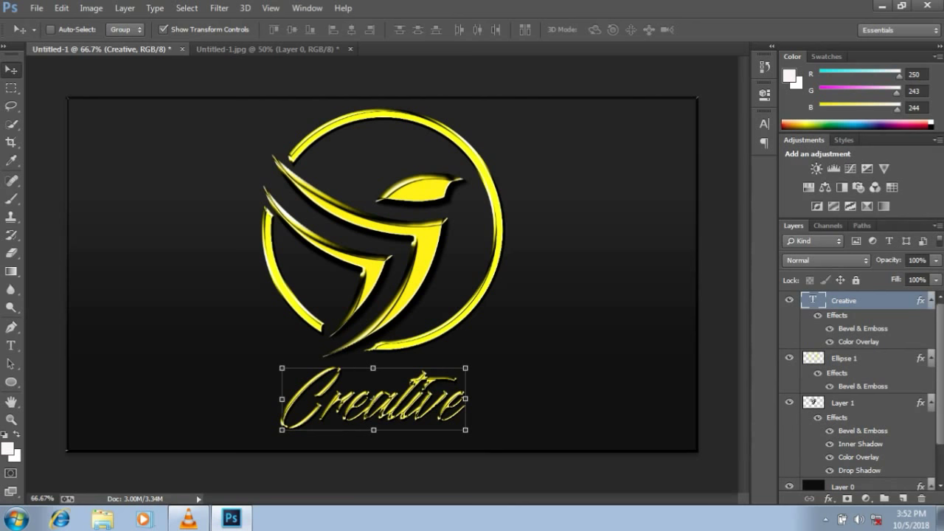
click(841, 486)
click(828, 226)
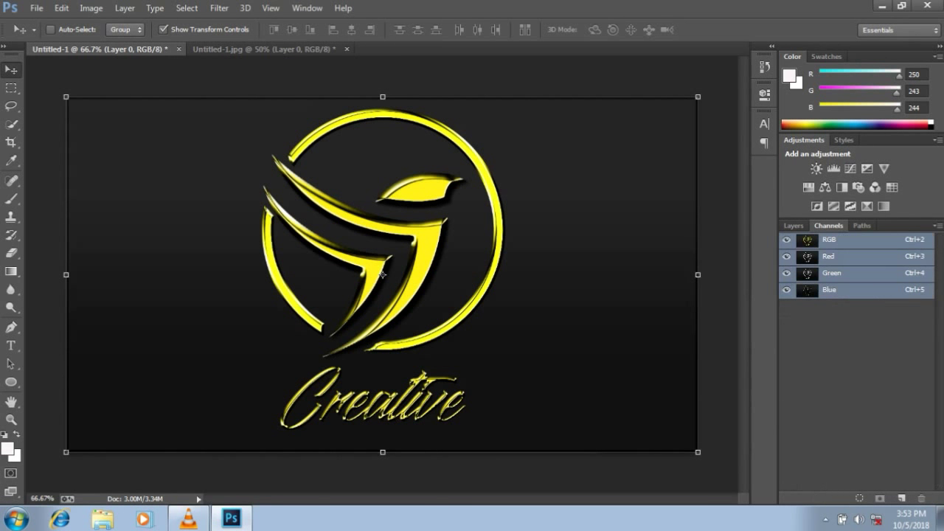
key(ctrl+3)
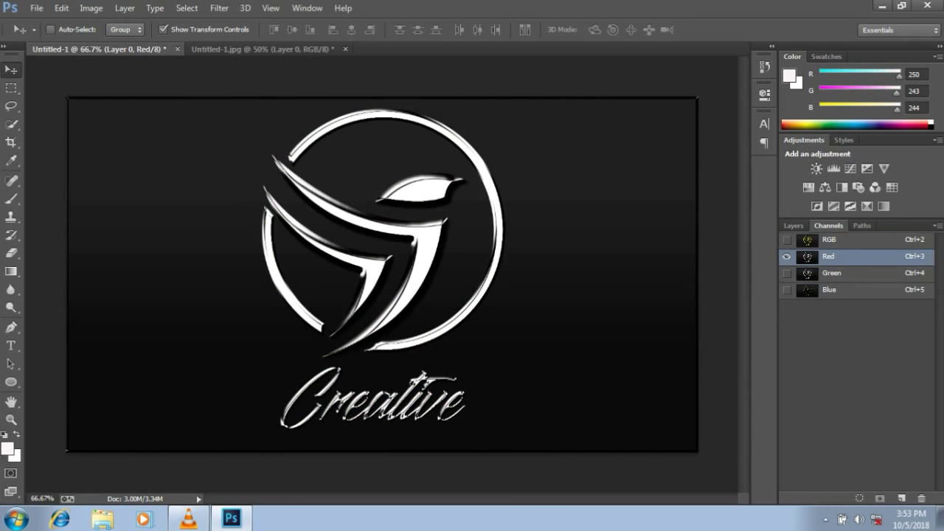
key(ctrl+4)
key(ctrl+5)
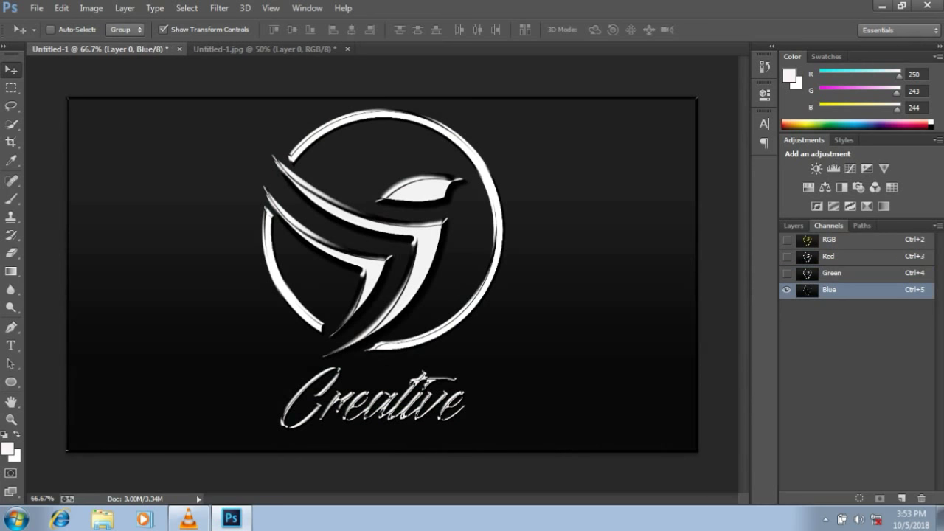
key(ctrl+2)
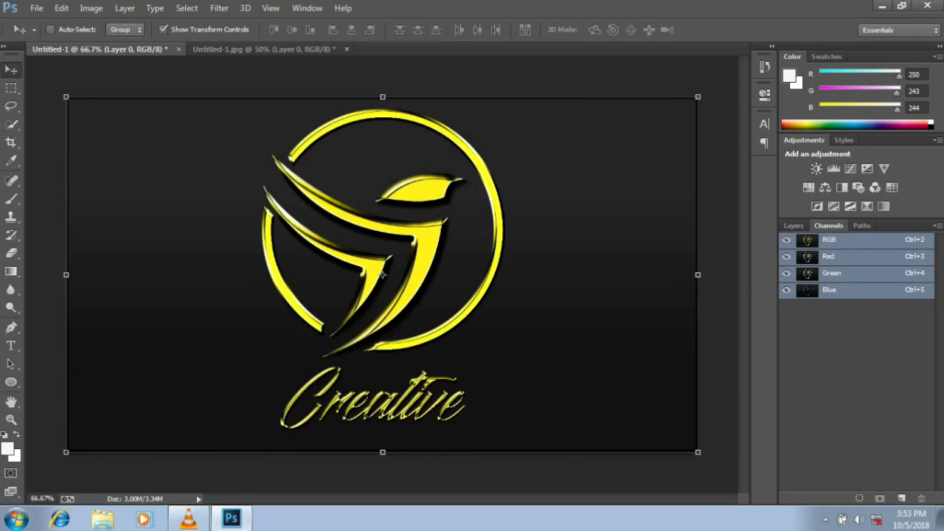
- Hide the Red and Green channels, then turn all colour channels back on
click(786, 256)
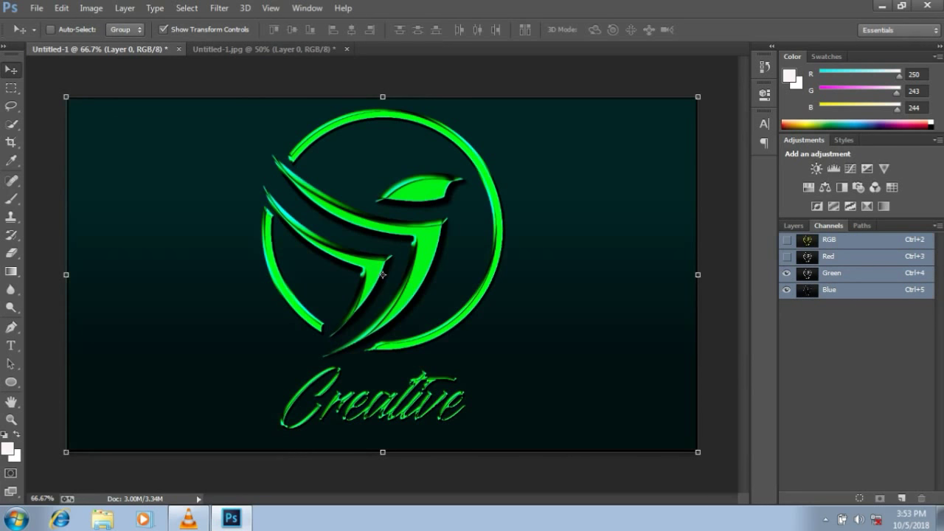
click(786, 273)
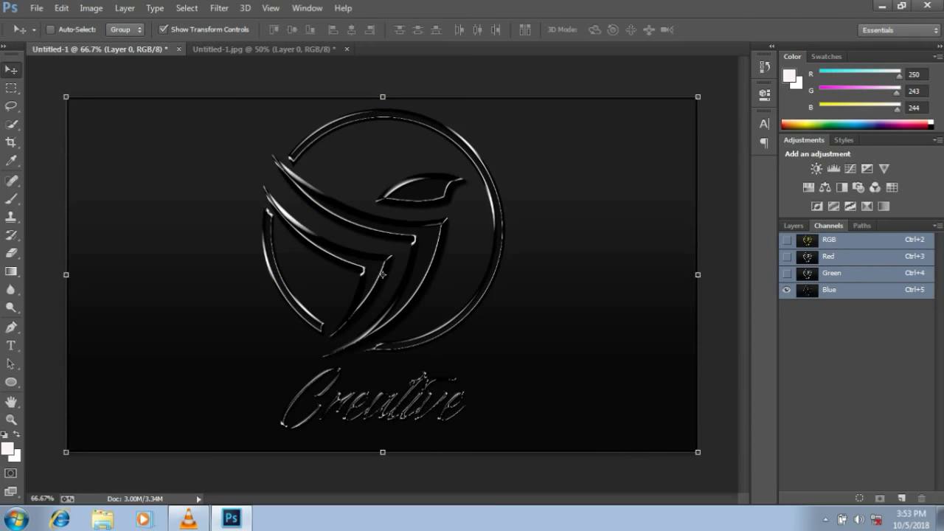
click(786, 255)
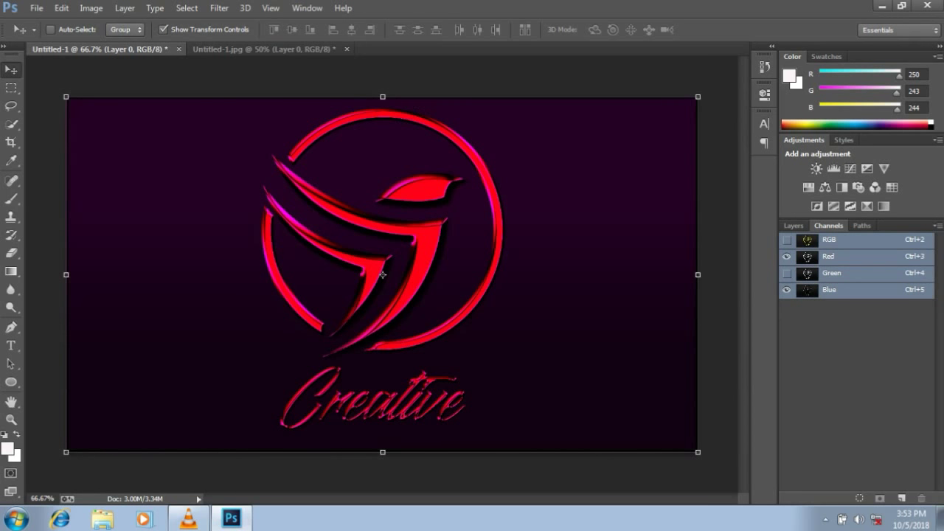
click(786, 272)
- Save the design to the Desktop as a maximum-quality JPEG named 'creativw'
click(36, 8)
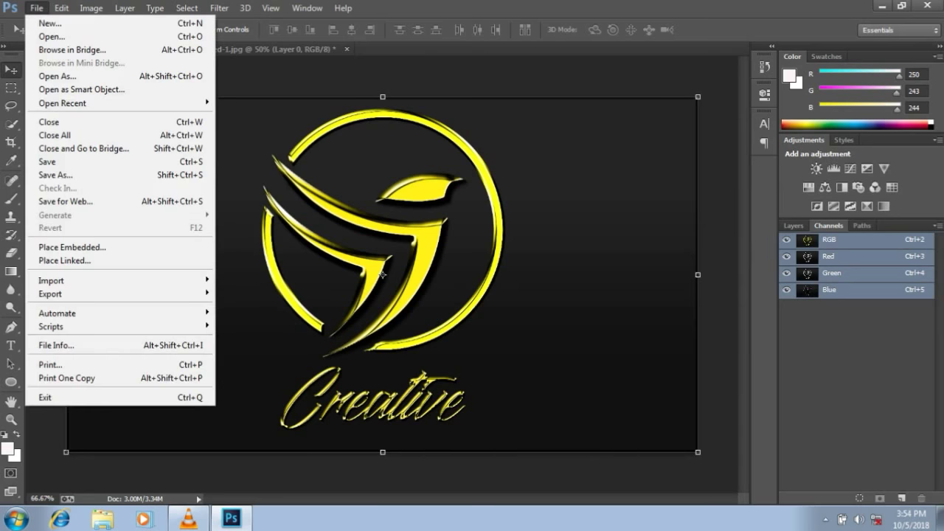
key(Return)
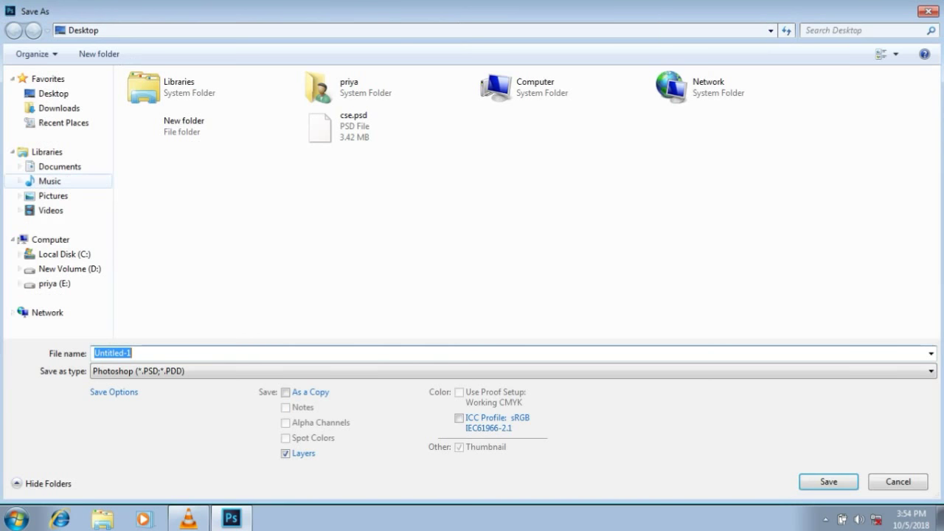
click(508, 370)
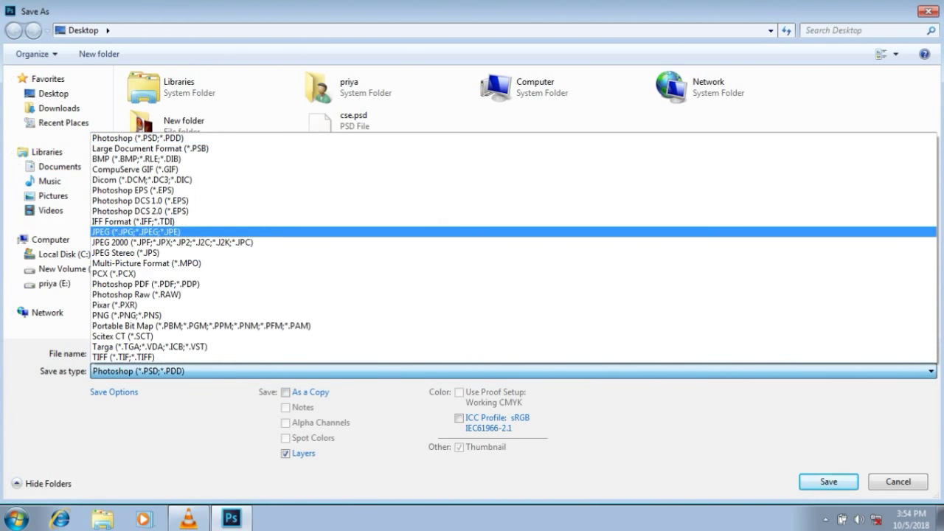
click(135, 231)
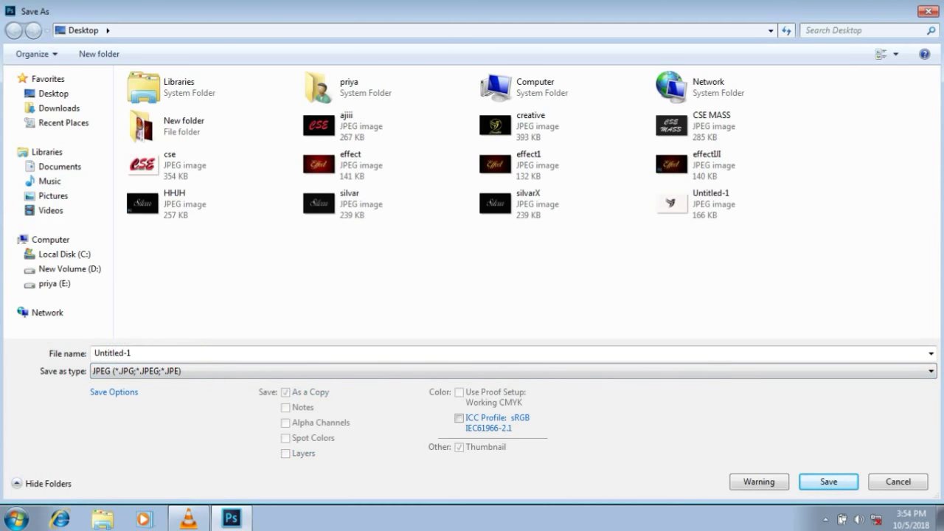
key(ctrl+a)
key(BackSpace)
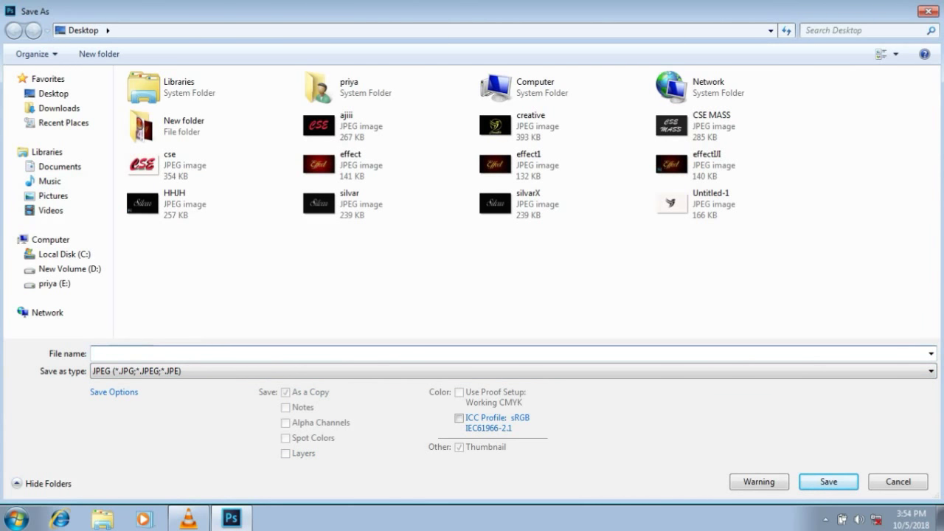
text(cr)
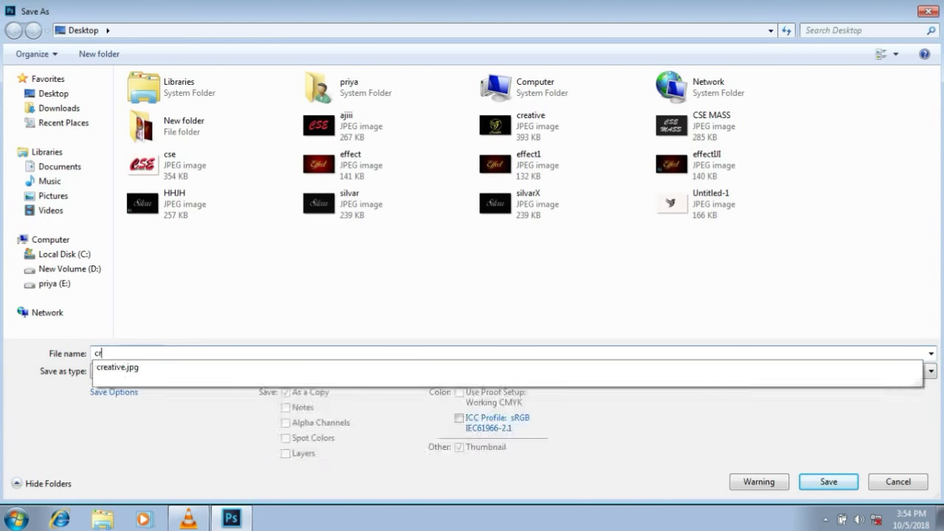
text(eati)
text(vw)
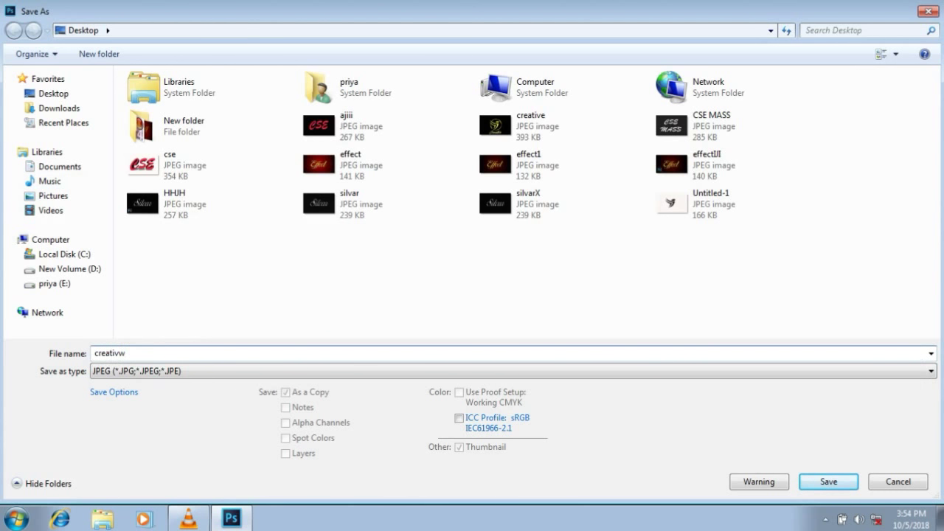
key(Return)
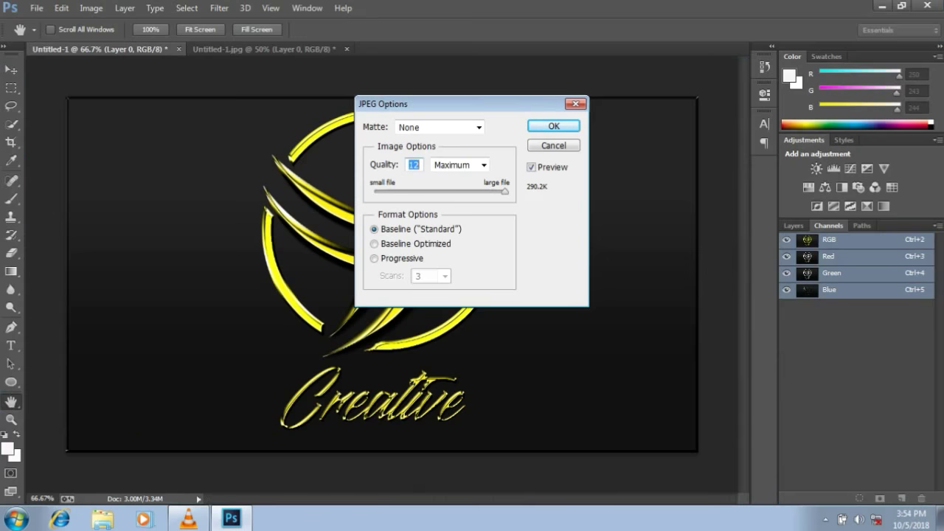
key(Return)
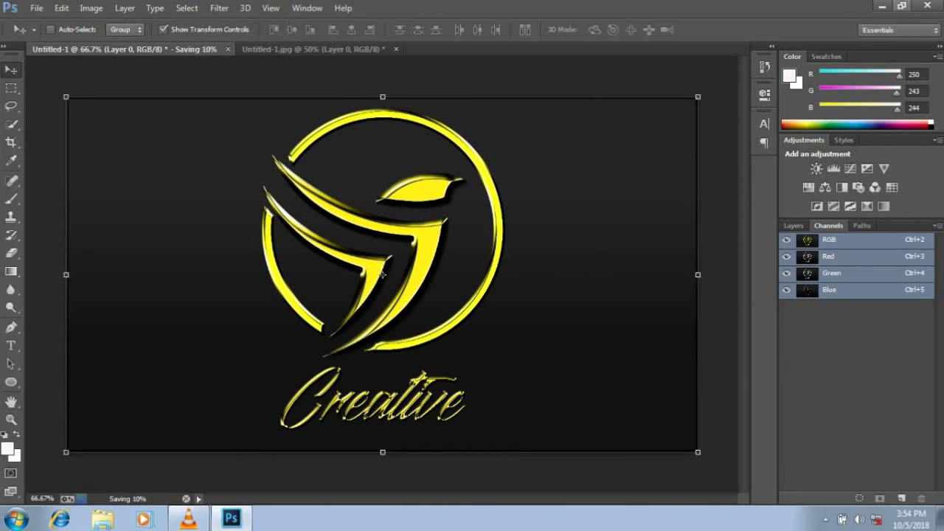
click(882, 6)
double_click(127, 277)
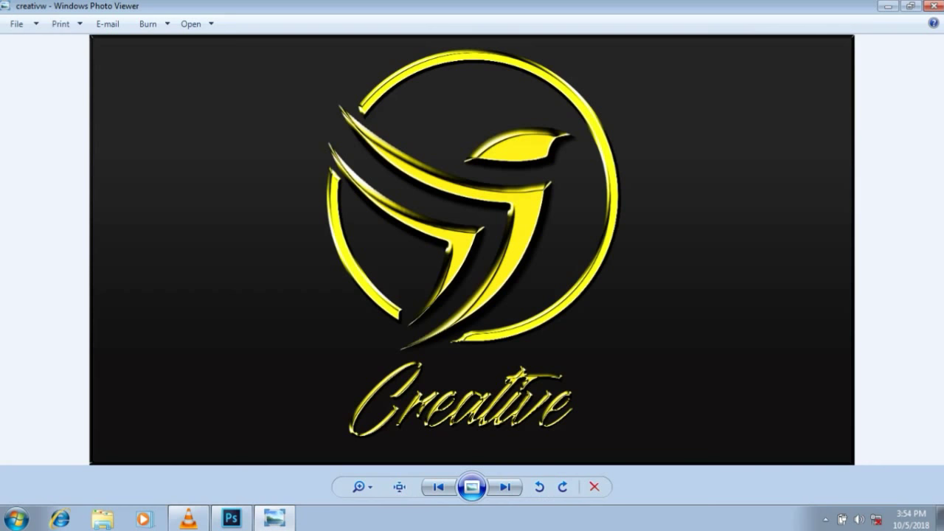
click(360, 486)
drag(369, 492, 368, 479)
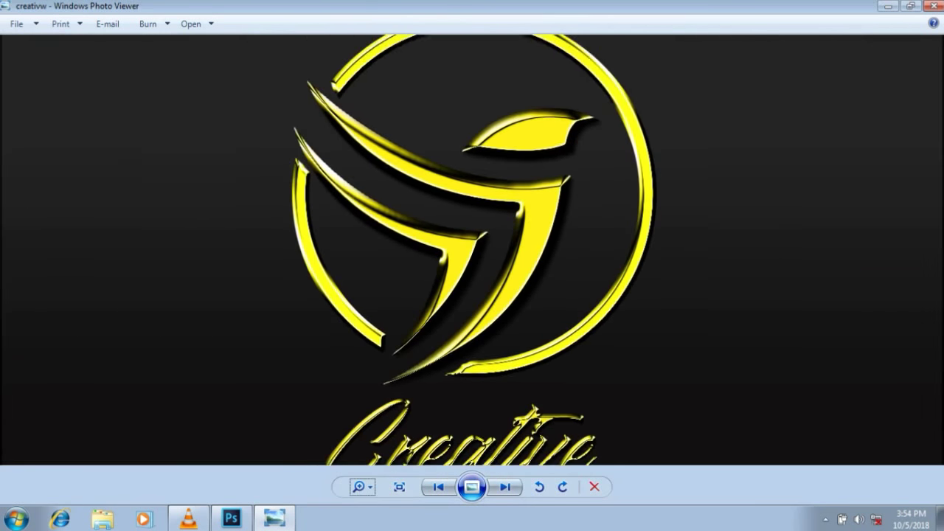
drag(472, 295, 472, 343)
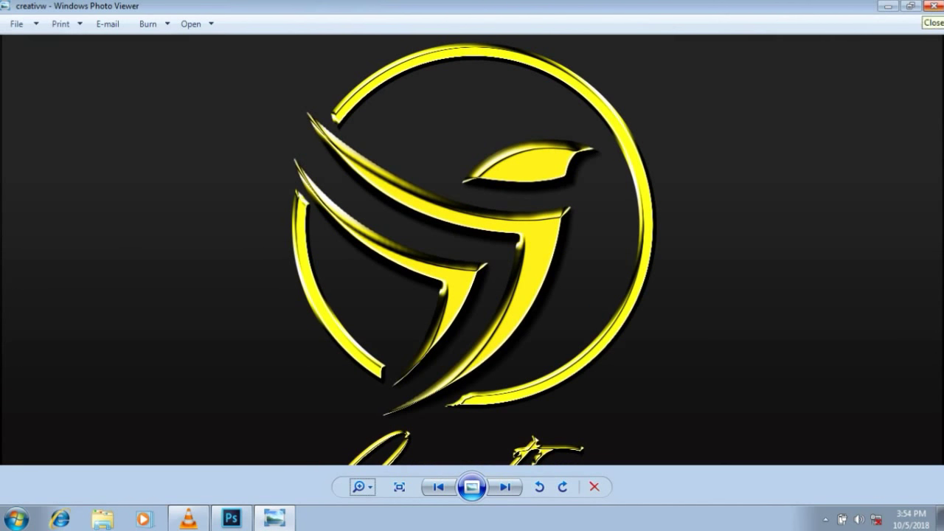
click(931, 6)
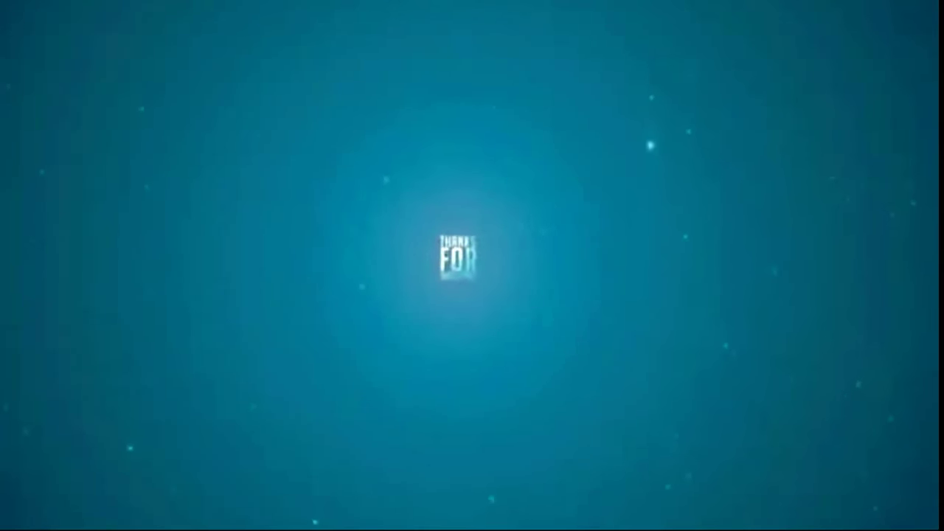